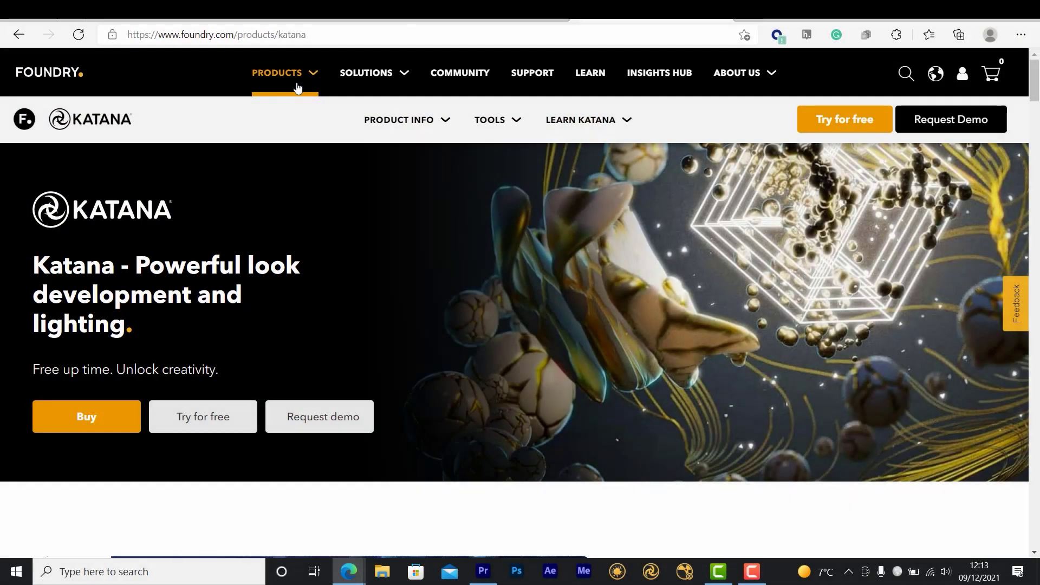
- Open the PRODUCTS menu on Foundry's Katana product page to see the product range
{"action": "left_click", "coordinate": [291, 76]}
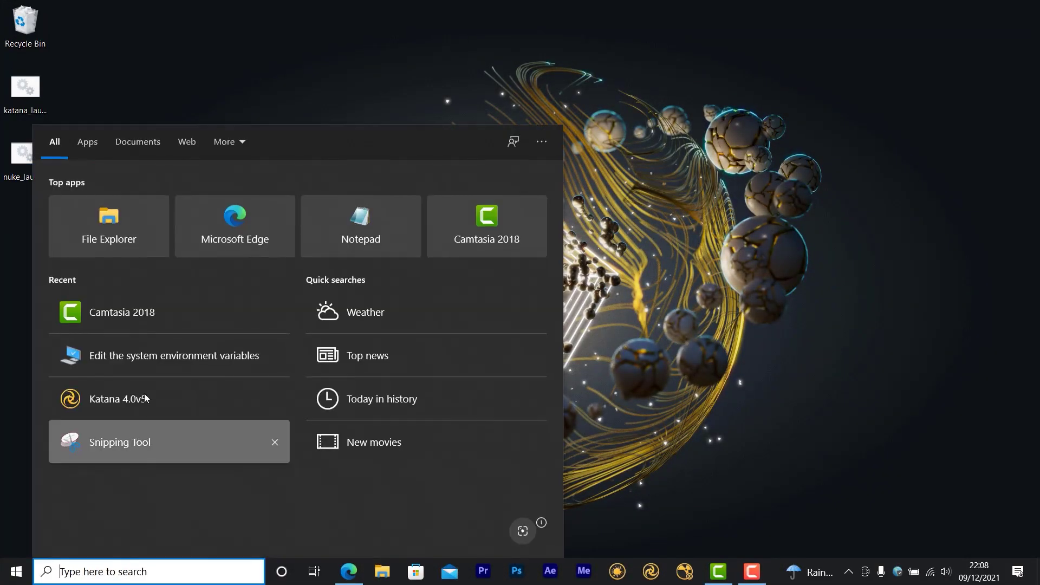
- Review the user and system environment variables in System Properties, then close both dialogs
{"action": "left_click", "coordinate": [150, 363]}
{"action": "left_click", "coordinate": [251, 275]}
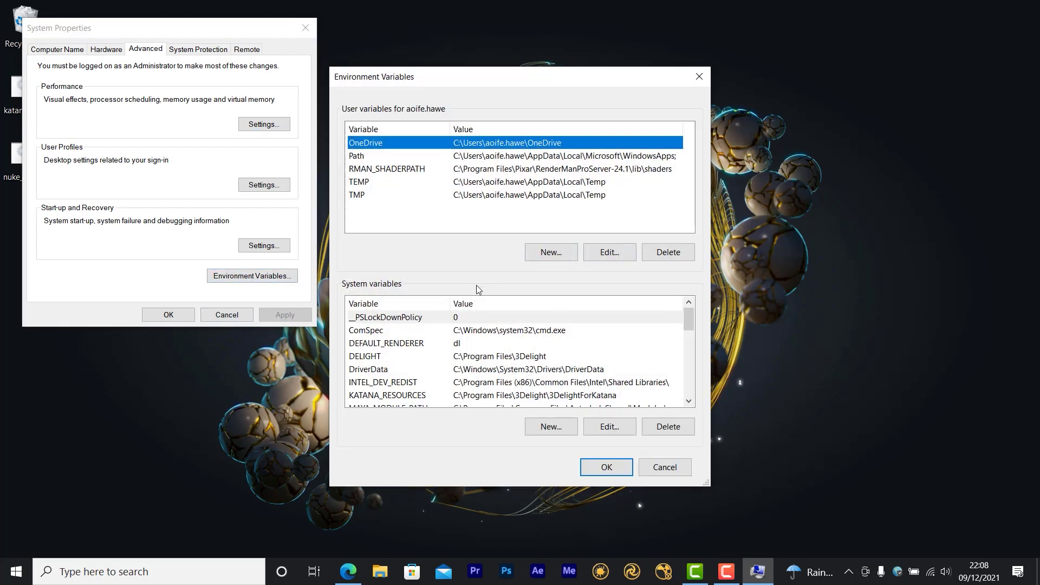
{"action": "left_click", "coordinate": [607, 470]}
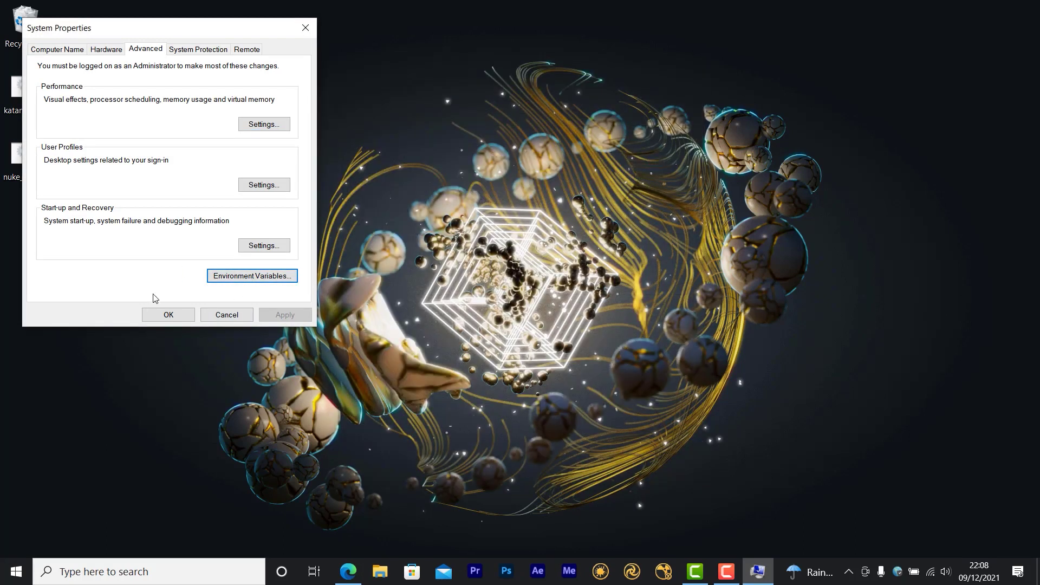
{"action": "left_click", "coordinate": [157, 316]}
- Open nuke_launcher.bat in Notepad, check its set NUKE_PATH line, and bring up File Explorer
{"action": "left_click", "coordinate": [37, 164]}
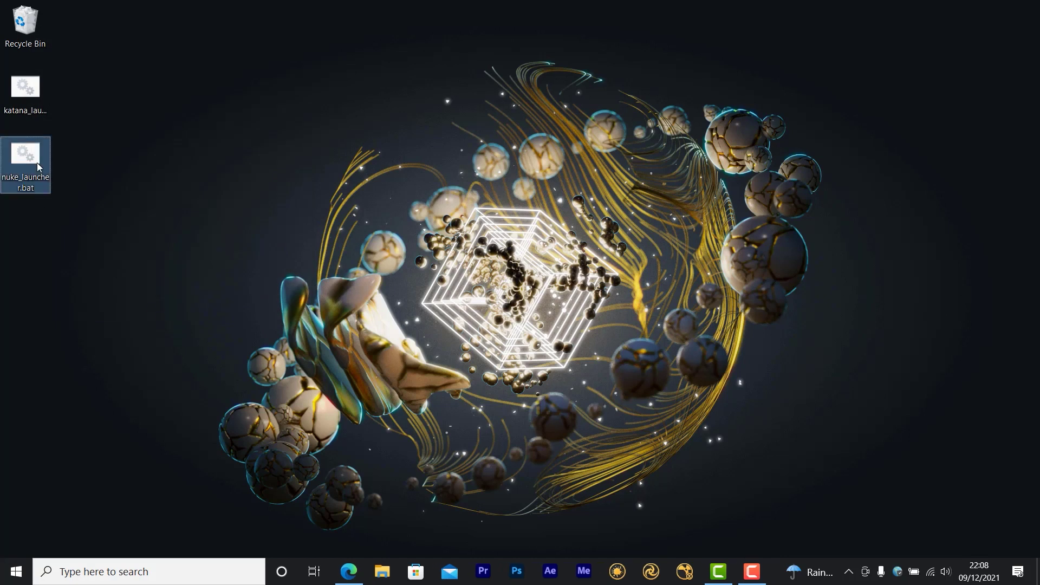
{"action": "right_click", "coordinate": [37, 163]}
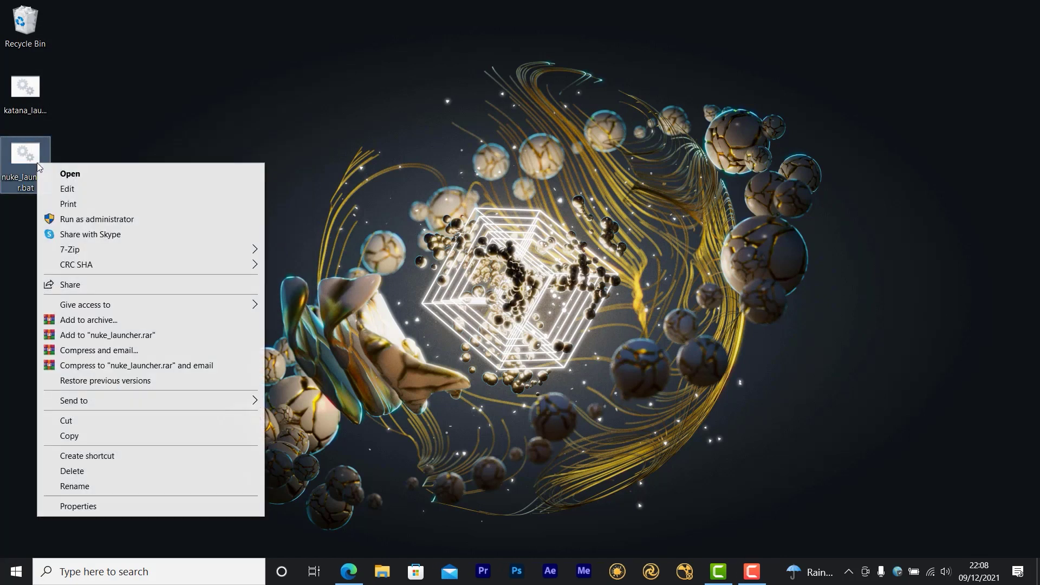
{"action": "left_click", "coordinate": [68, 189]}
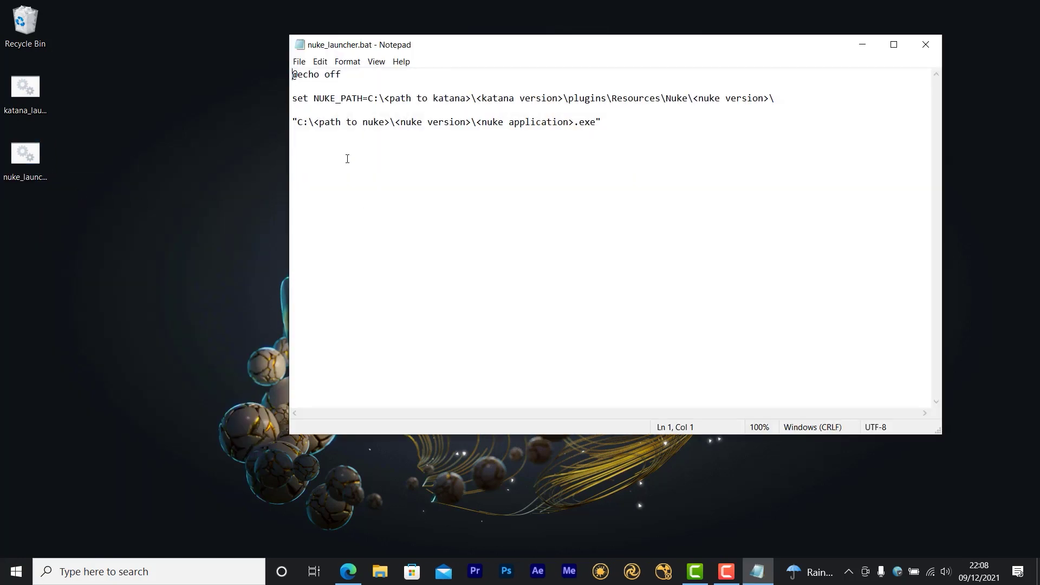
{"action": "left_click_drag", "start_coordinate": [293, 98], "coordinate": [769, 107]}
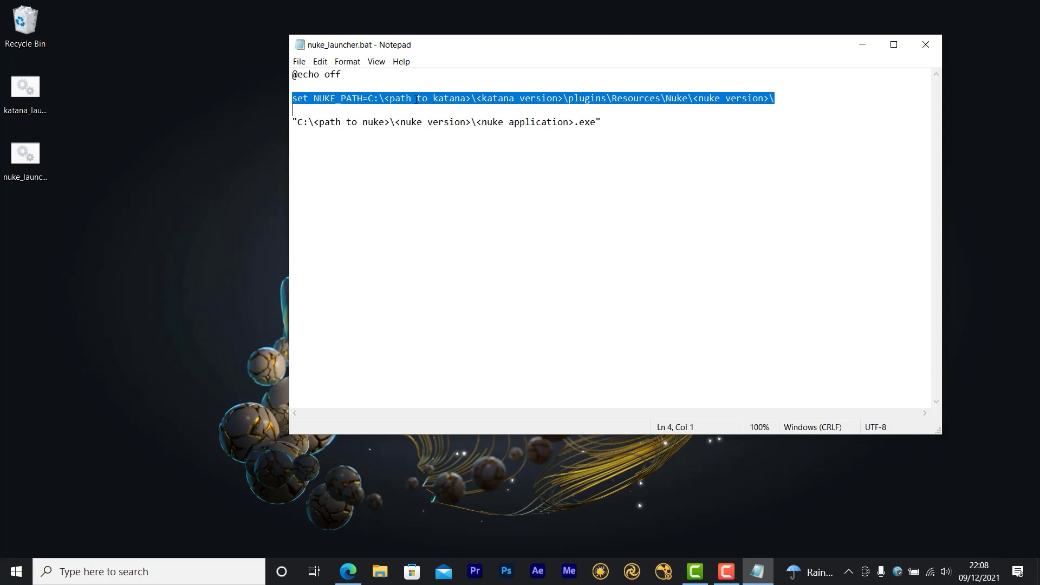
{"action": "left_click", "coordinate": [660, 224]}
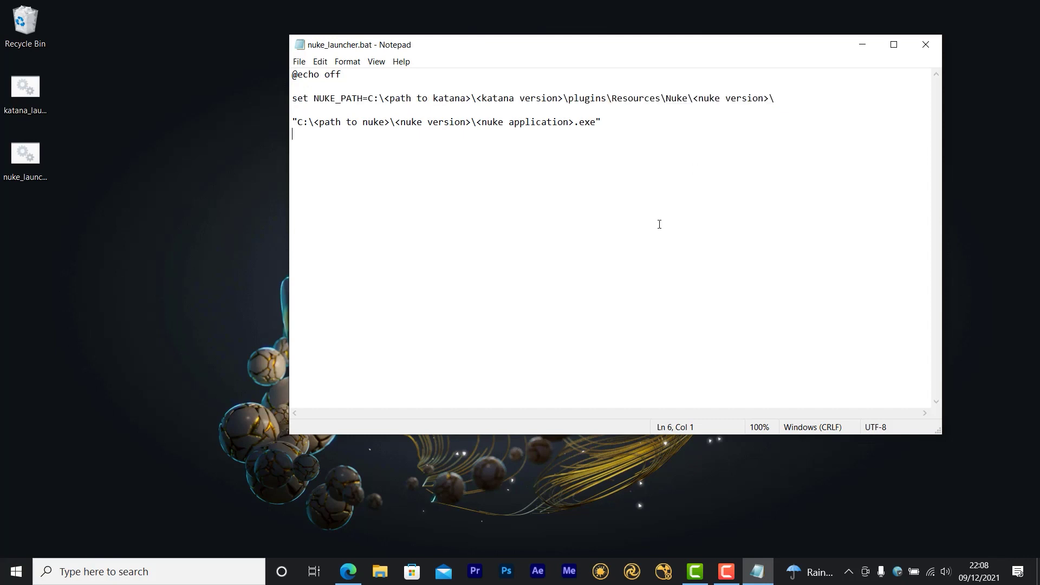
{"action": "left_click", "coordinate": [380, 572]}
- Browse to C:\Program Files\Katana5.0v1\plugins\Resources\Nuke\13.0 and select its full address-bar path
{"action": "left_click", "coordinate": [136, 510]}
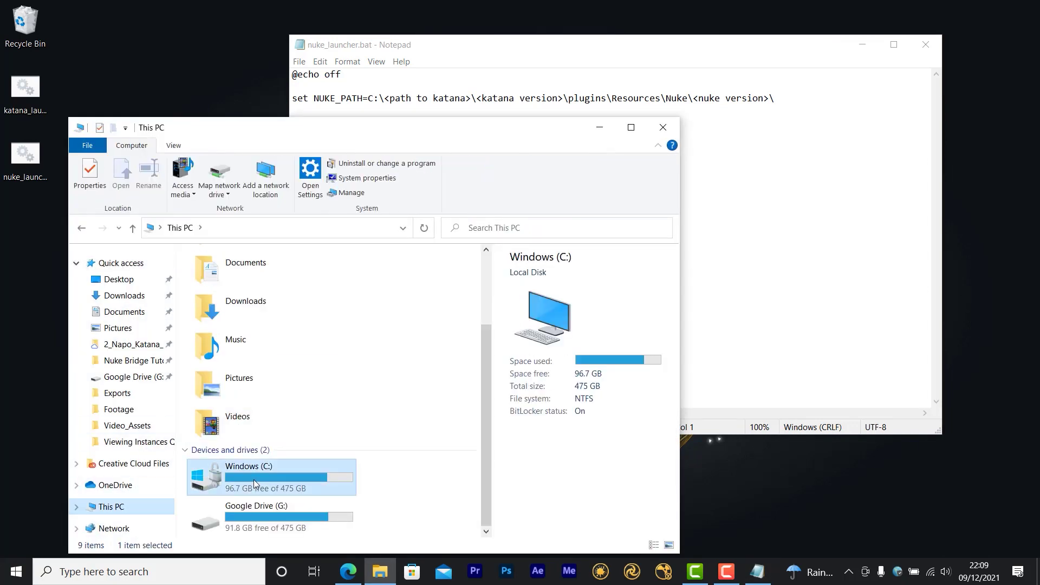
{"action": "scroll", "coordinate": [254, 480], "scroll_direction": "down", "scroll_amount": 5}
{"action": "double_click", "coordinate": [254, 479]}
{"action": "double_click", "coordinate": [265, 397]}
{"action": "scroll", "coordinate": [238, 433], "scroll_direction": "down", "scroll_amount": 1}
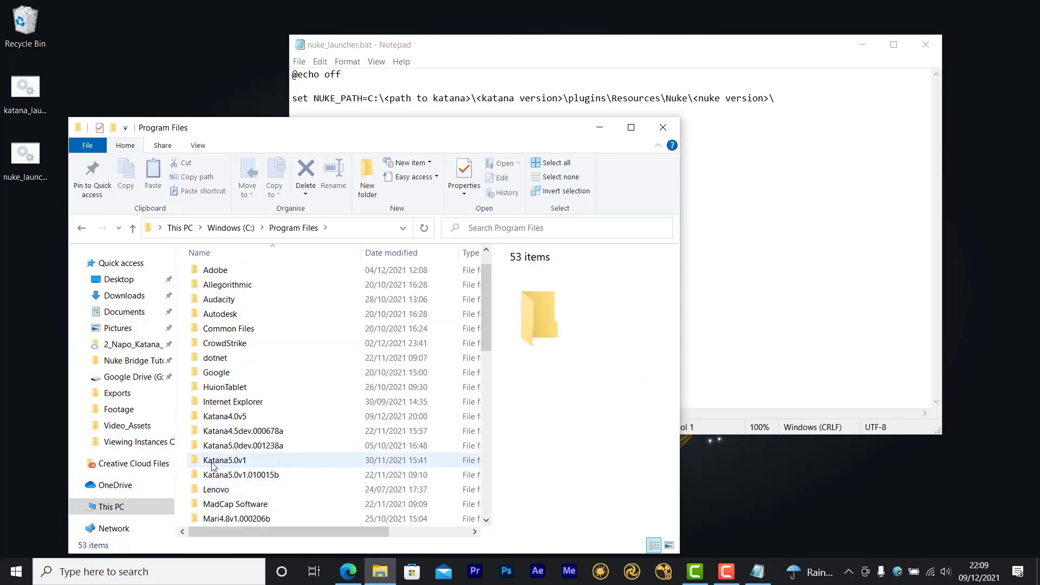
{"action": "double_click", "coordinate": [234, 464]}
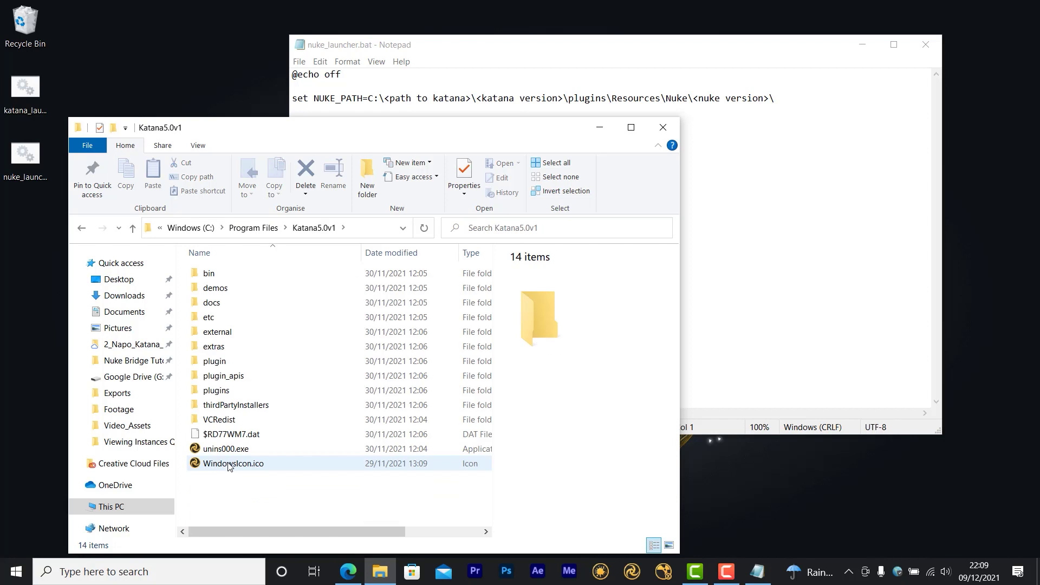
{"action": "double_click", "coordinate": [225, 391]}
{"action": "double_click", "coordinate": [214, 274]}
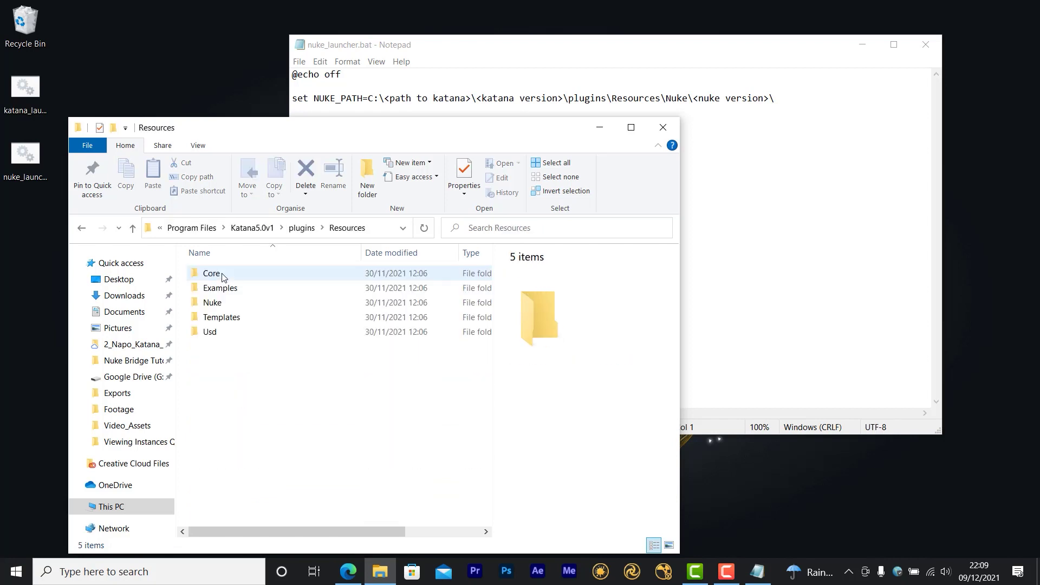
{"action": "left_click", "coordinate": [239, 306]}
{"action": "double_click", "coordinate": [240, 304]}
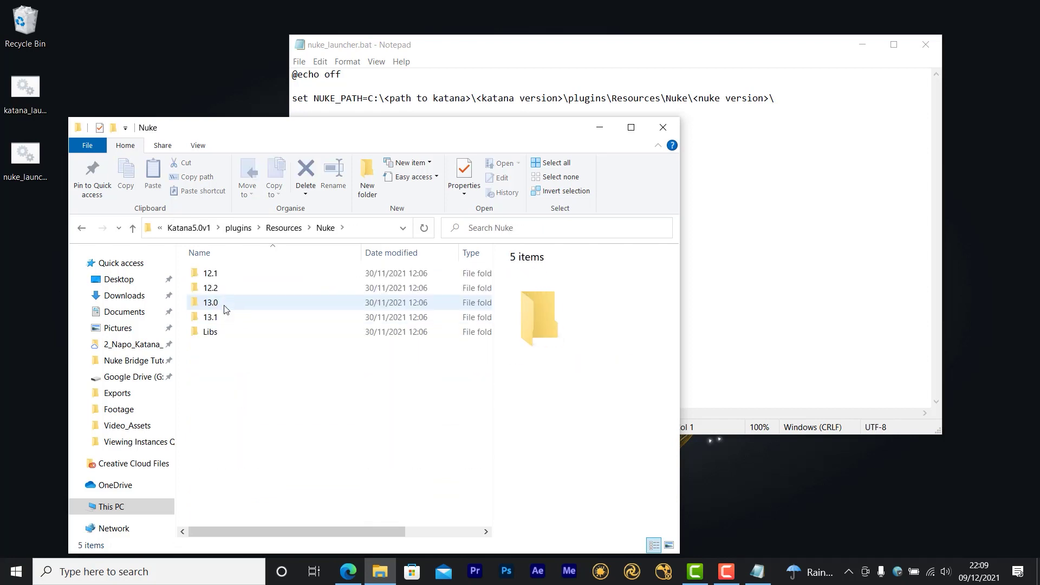
{"action": "double_click", "coordinate": [225, 308]}
{"action": "left_click", "coordinate": [357, 229]}
- Paste the Katana Nuke 13.0 folder path as the NUKE_PATH value
{"action": "key", "text": "ctrl+c"}
{"action": "left_click", "coordinate": [758, 154]}
{"action": "left_click_drag", "start_coordinate": [775, 98], "coordinate": [369, 98]}
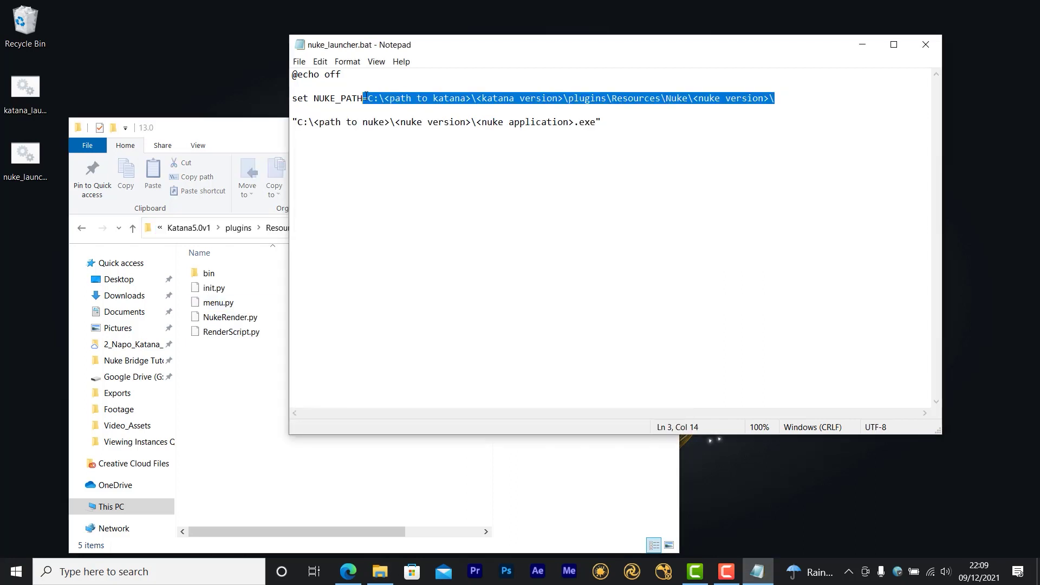
{"action": "key", "text": "ctrl+v"}
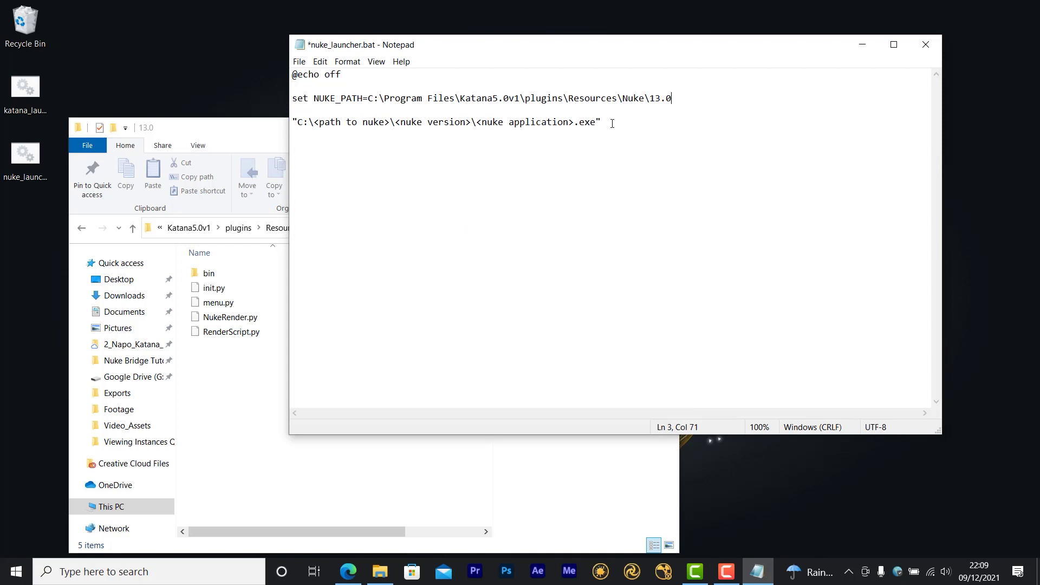
- Point the launch line at C:\Program Files\Nuke13.0v5\Nuke13.0.exe and save the file
{"action": "left_click_drag", "start_coordinate": [612, 123], "coordinate": [302, 123]}
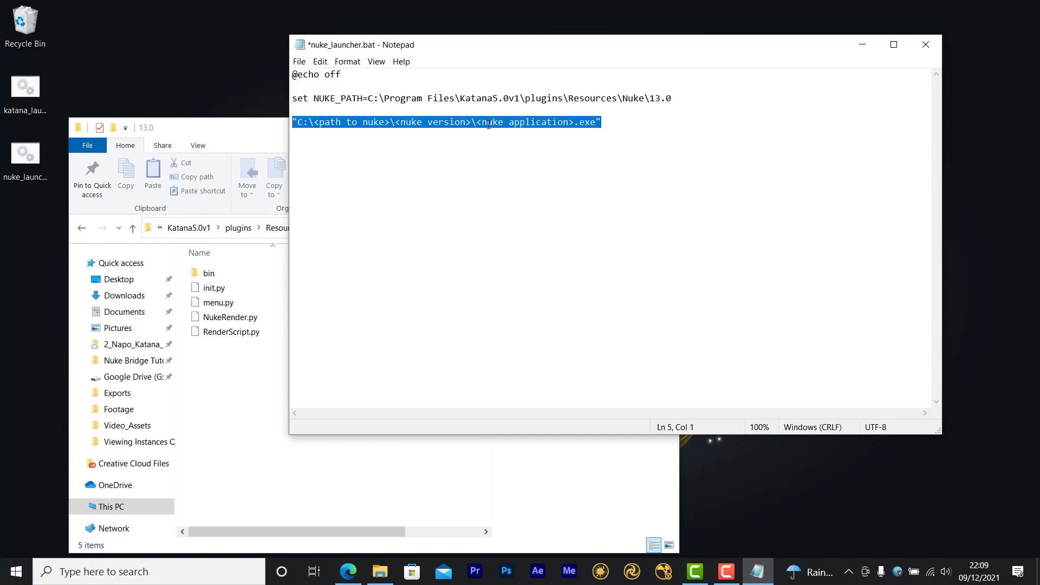
{"action": "left_click", "coordinate": [594, 207]}
{"action": "left_click", "coordinate": [160, 227]}
{"action": "left_click", "coordinate": [186, 241]}
{"action": "double_click", "coordinate": [236, 433]}
{"action": "scroll", "coordinate": [236, 435], "scroll_direction": "down", "scroll_amount": 1}
{"action": "left_click", "coordinate": [352, 228]}
{"action": "left_click", "coordinate": [298, 123]}
{"action": "left_click_drag", "start_coordinate": [297, 122], "coordinate": [535, 125]}
{"action": "key", "text": "ctrl+v"}
{"action": "type", "text": "Nuke1"}
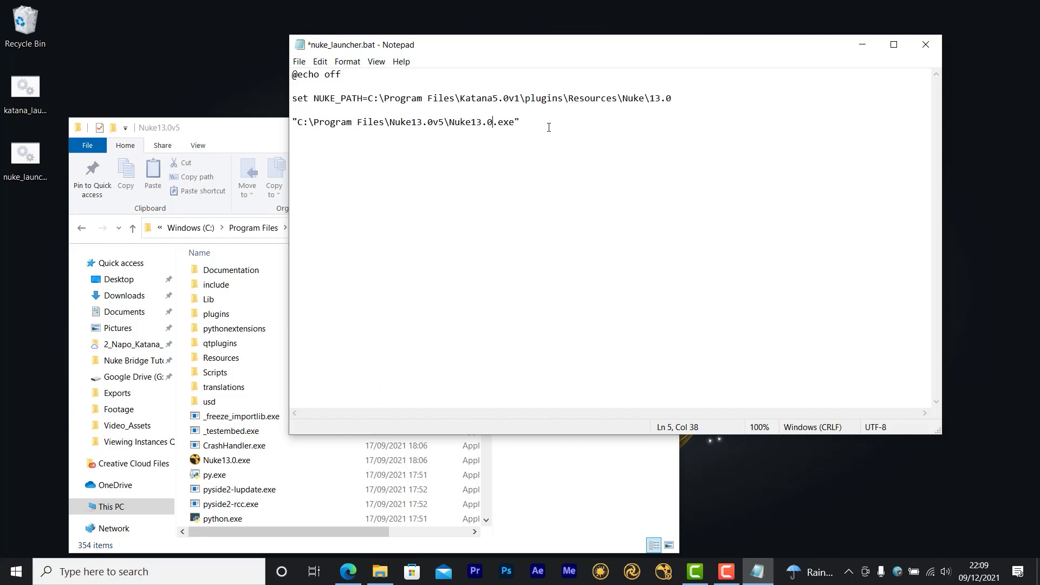
{"action": "left_click", "coordinate": [299, 61]}
{"action": "left_click", "coordinate": [314, 111]}
- Close Notepad and File Explorer, then run nuke_launcher.bat to start Nuke
{"action": "left_click", "coordinate": [926, 44]}
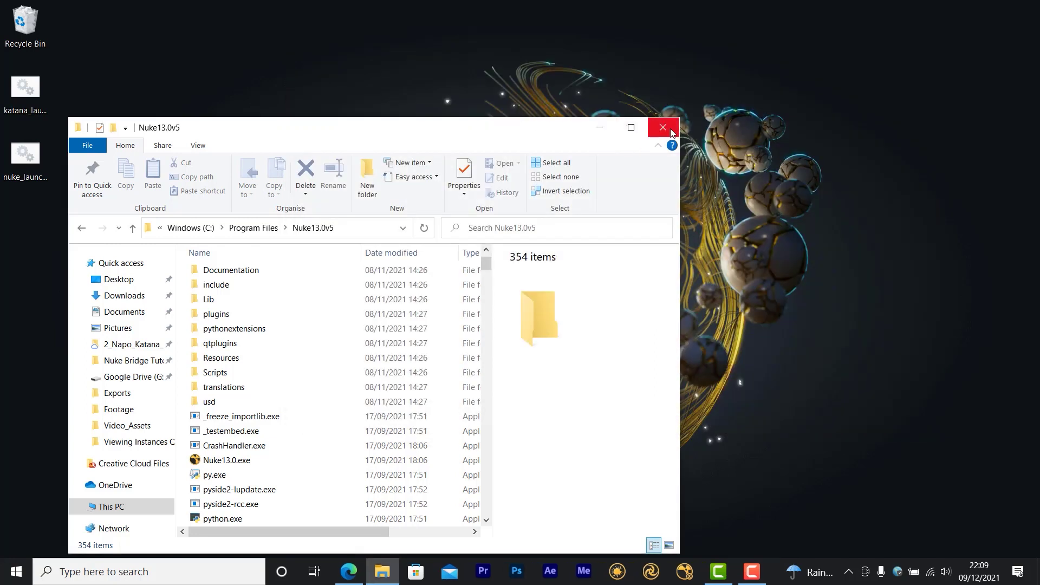
{"action": "left_click", "coordinate": [664, 127]}
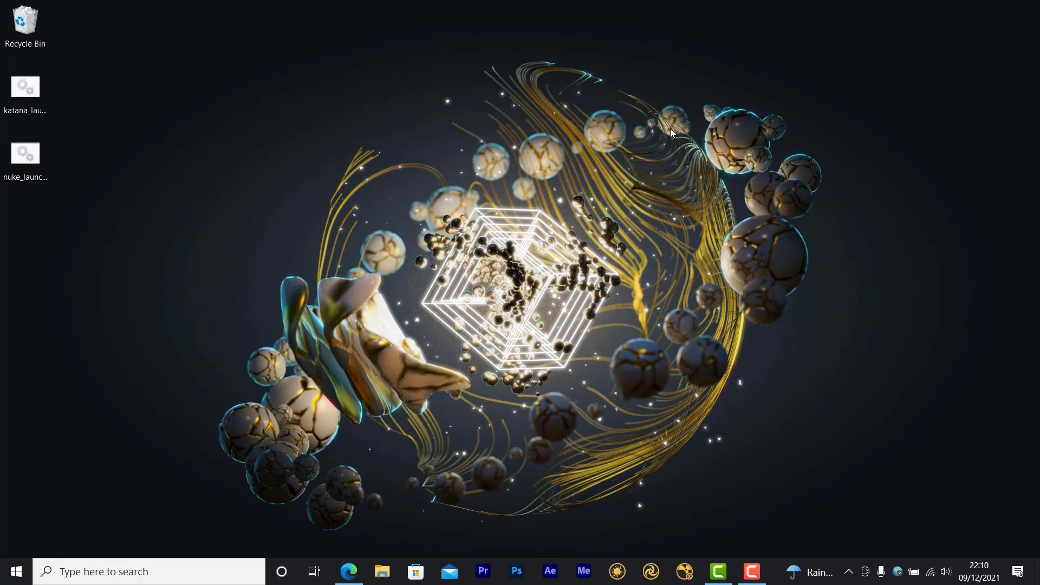
{"action": "double_click", "coordinate": [39, 156]}
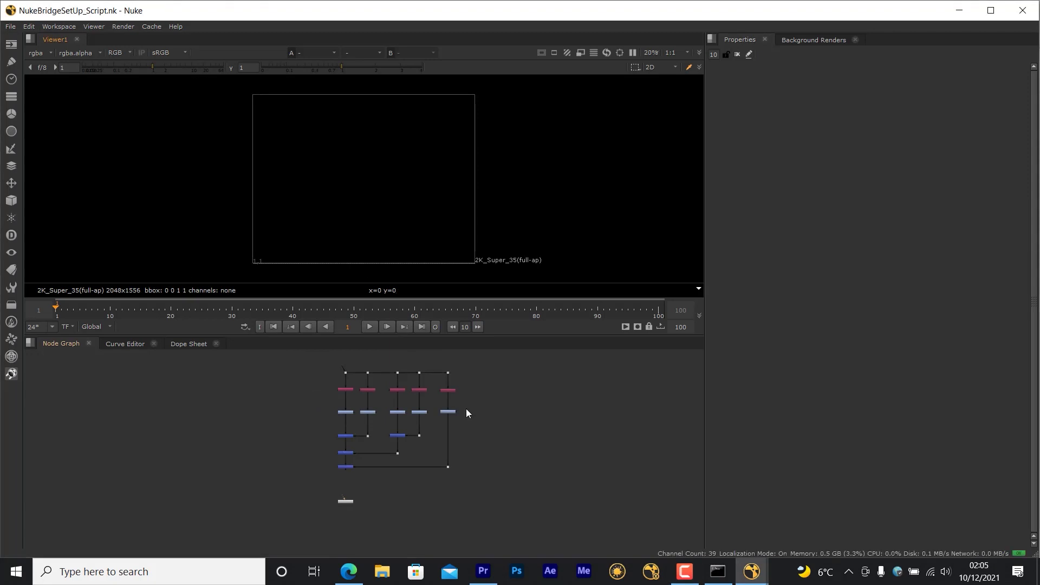
- Inspect the NukeBridgeSetUp node network by selecting, deselecting and panning the graph
{"action": "left_click_drag", "start_coordinate": [469, 359], "coordinate": [306, 504]}
{"action": "scroll", "coordinate": [326, 378], "scroll_direction": "up", "scroll_amount": 5}
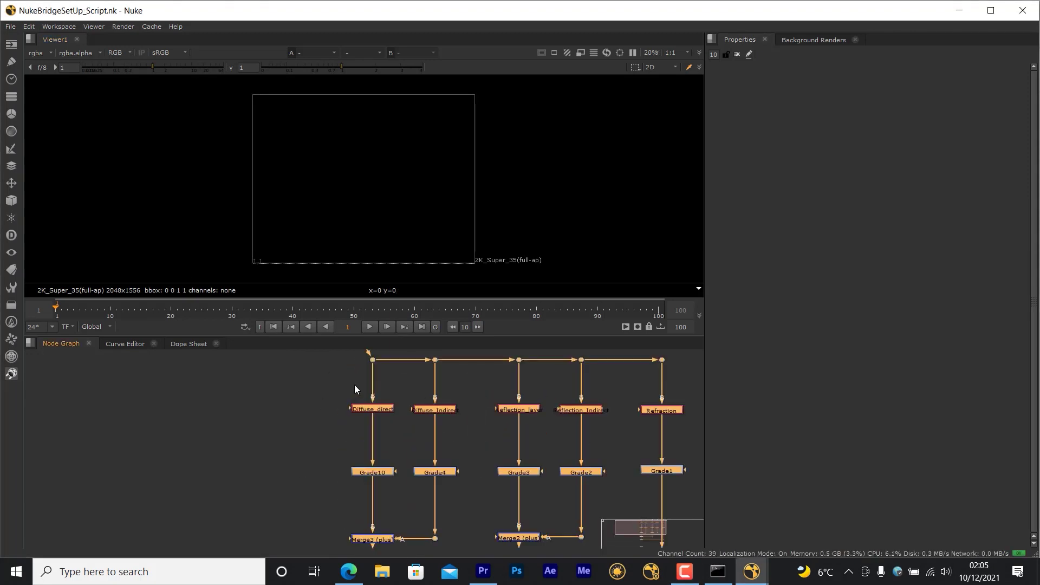
{"action": "scroll", "coordinate": [295, 418], "scroll_direction": "down", "scroll_amount": 4}
{"action": "left_click", "coordinate": [381, 404]}
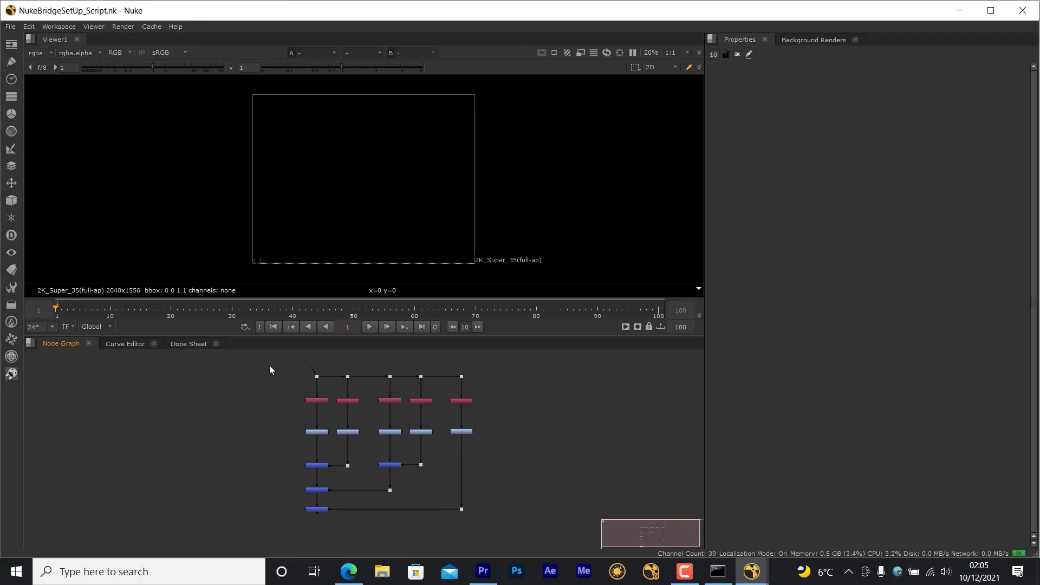
{"action": "middle_click_drag", "start_coordinate": [269, 365], "coordinate": [272, 381]}
- Add a KatanaReader node above the first dot and wire it into the network
{"action": "key", "text": "Tab"}
{"action": "type", "text": "kata"}
{"action": "key", "text": "Return"}
{"action": "scroll", "coordinate": [281, 383], "scroll_direction": "up", "scroll_amount": 3}
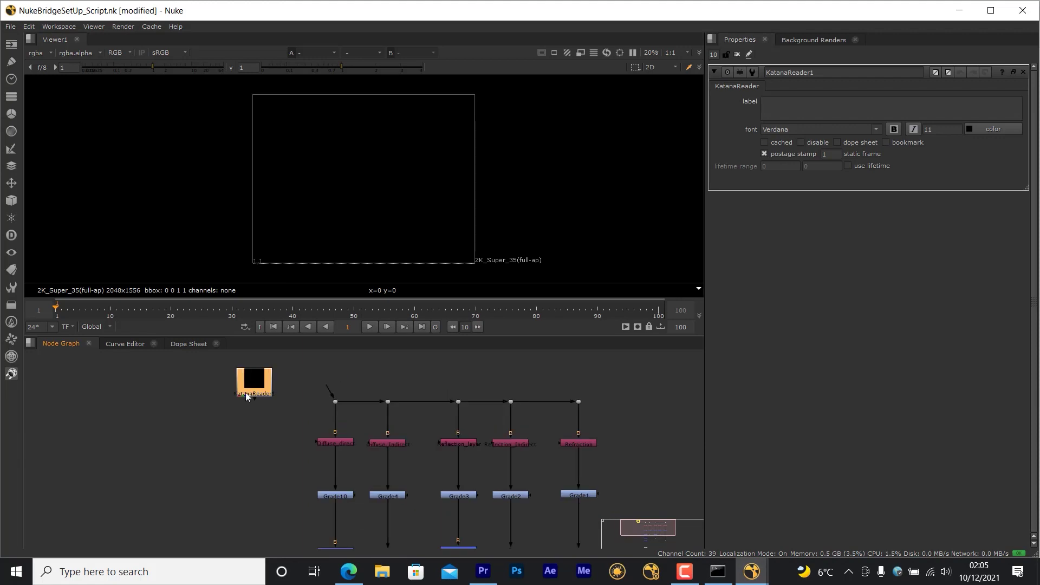
{"action": "mouse_move", "coordinate": [256, 377]}
{"action": "left_mouse_down"}
{"action": "mouse_move", "coordinate": [329, 366]}
{"action": "mouse_move", "coordinate": [334, 401]}
{"action": "left_mouse_up"}
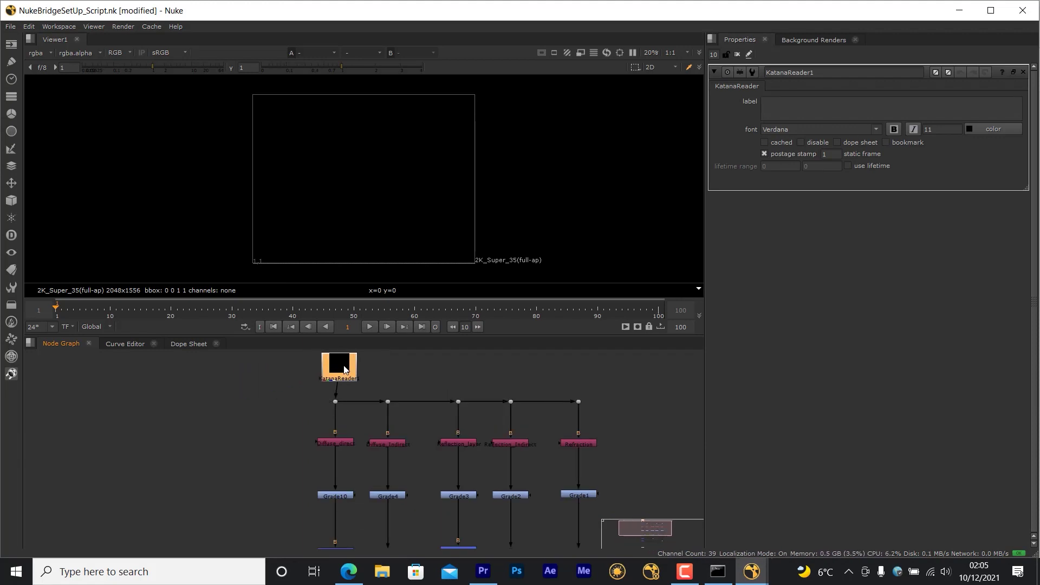
{"action": "middle_click_drag", "start_coordinate": [351, 369], "coordinate": [349, 380]}
{"action": "left_click", "coordinate": [329, 371]}
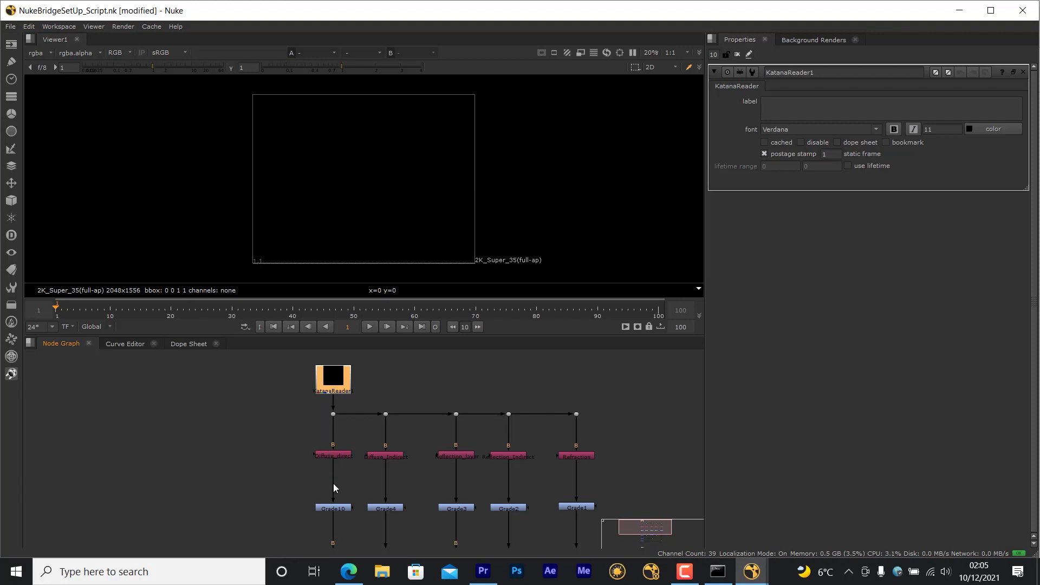
{"action": "scroll", "coordinate": [357, 426], "scroll_direction": "down", "scroll_amount": 1}
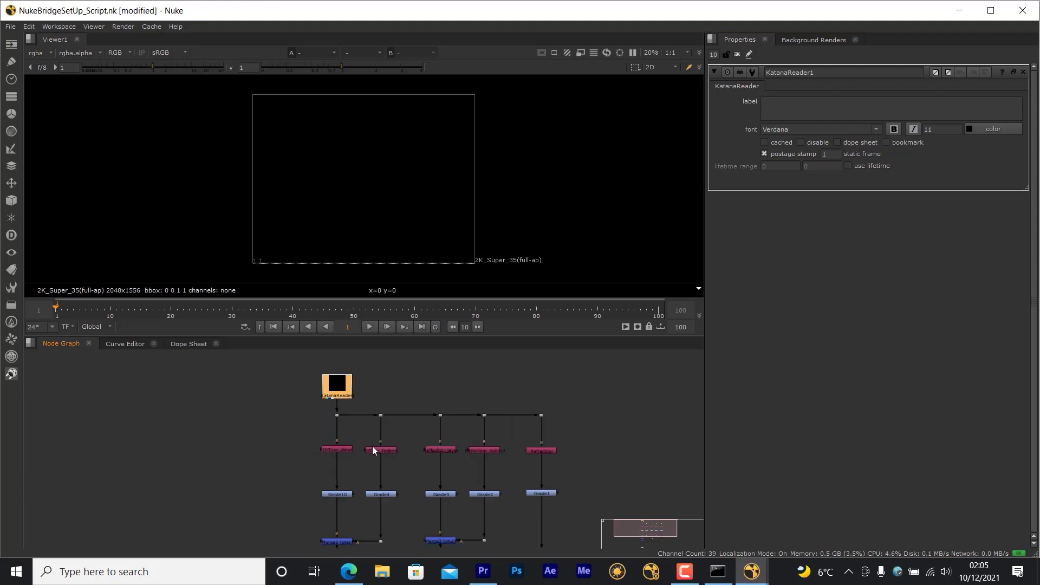
{"action": "middle_click_drag", "start_coordinate": [372, 446], "coordinate": [372, 385]}
- Add a KatanaWriter node below the last Merge in the node tree
{"action": "middle_click_drag", "start_coordinate": [359, 437], "coordinate": [362, 390]}
{"action": "key", "text": "Tab"}
{"action": "type", "text": "kata"}
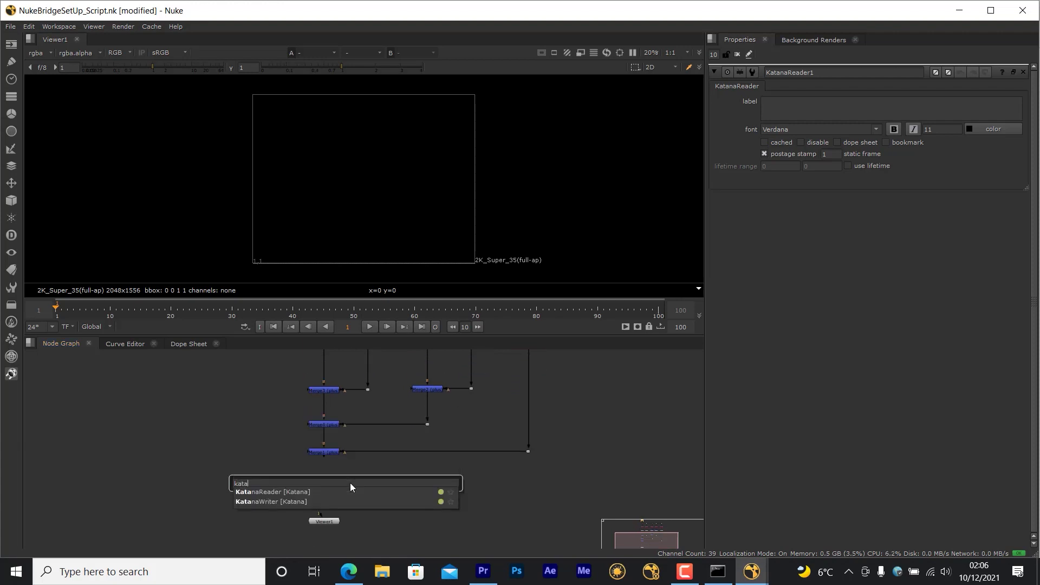
{"action": "key", "text": "Down"}
{"action": "key", "text": "Down"}
{"action": "key", "text": "Return"}
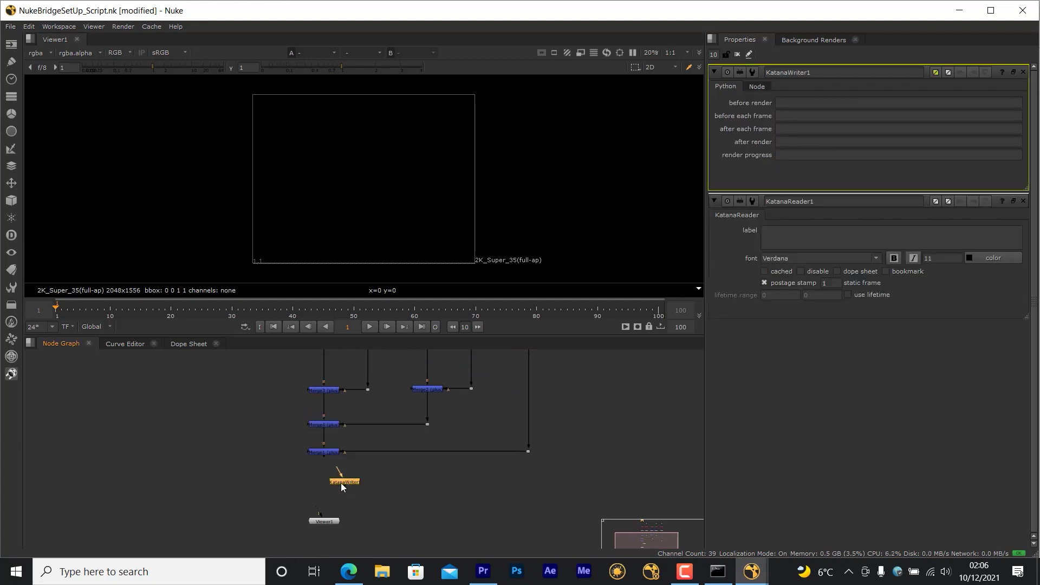
{"action": "left_click", "coordinate": [363, 478]}
{"action": "scroll", "coordinate": [365, 479], "scroll_direction": "up", "scroll_amount": 1}
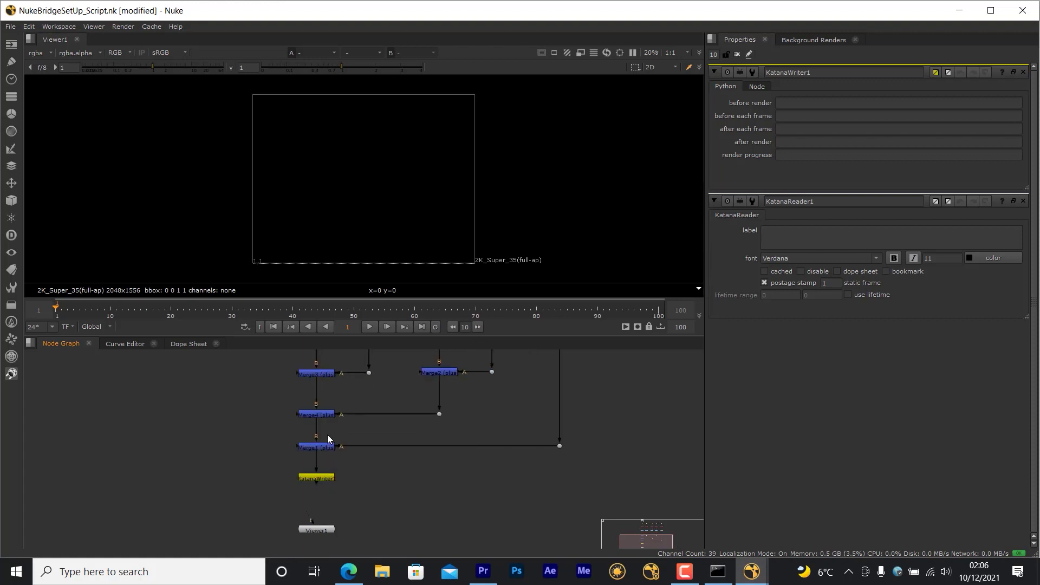
- Connect KatanaWriter1 to Viewer1 to display its 512x512 output
{"action": "left_click", "coordinate": [313, 477]}
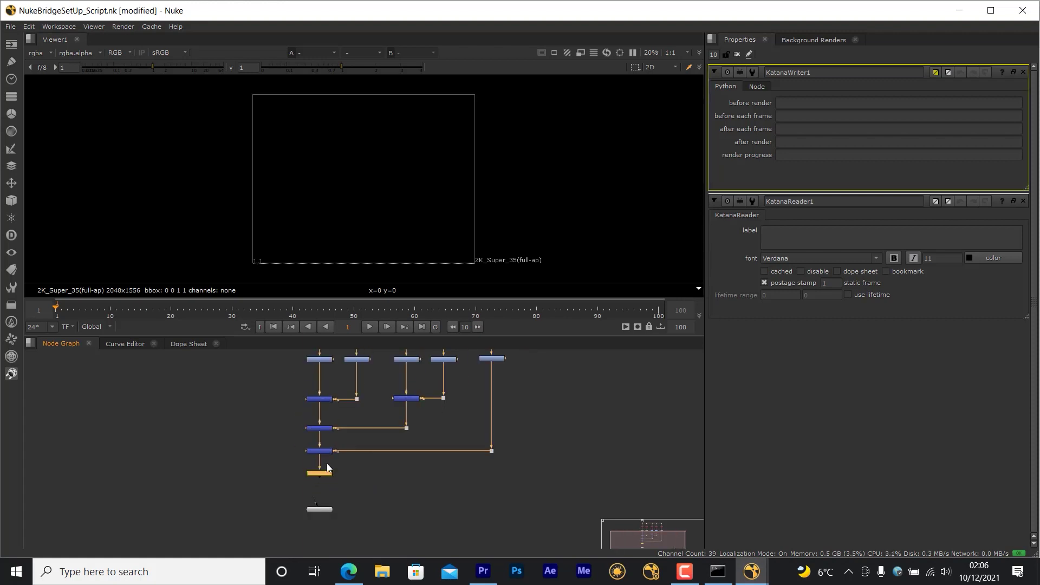
{"action": "scroll", "coordinate": [326, 463], "scroll_direction": "down", "scroll_amount": 2}
{"action": "scroll", "coordinate": [346, 465], "scroll_direction": "up", "scroll_amount": 2}
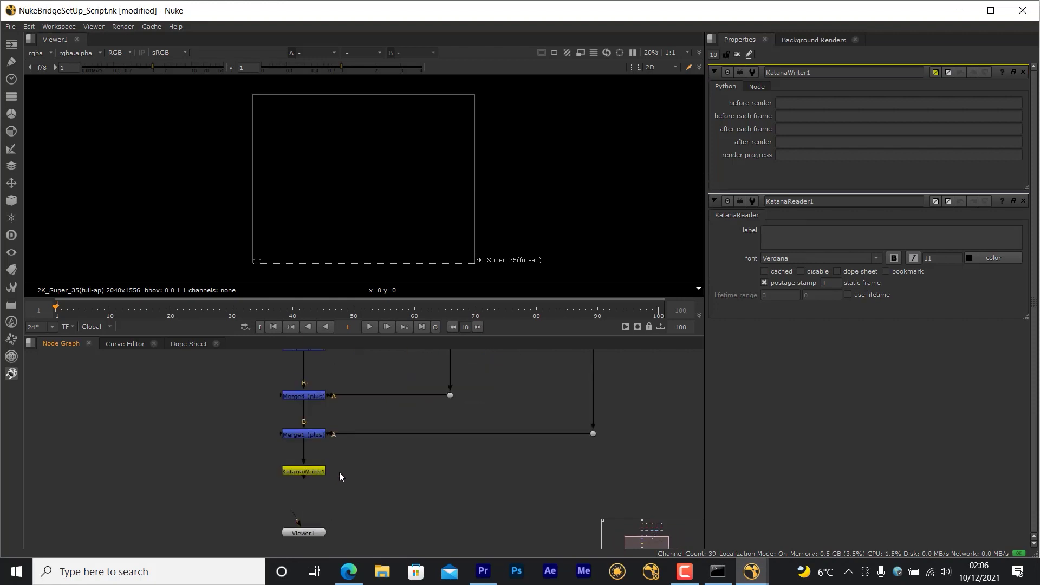
{"action": "left_click", "coordinate": [313, 441]}
{"action": "left_click", "coordinate": [317, 504]}
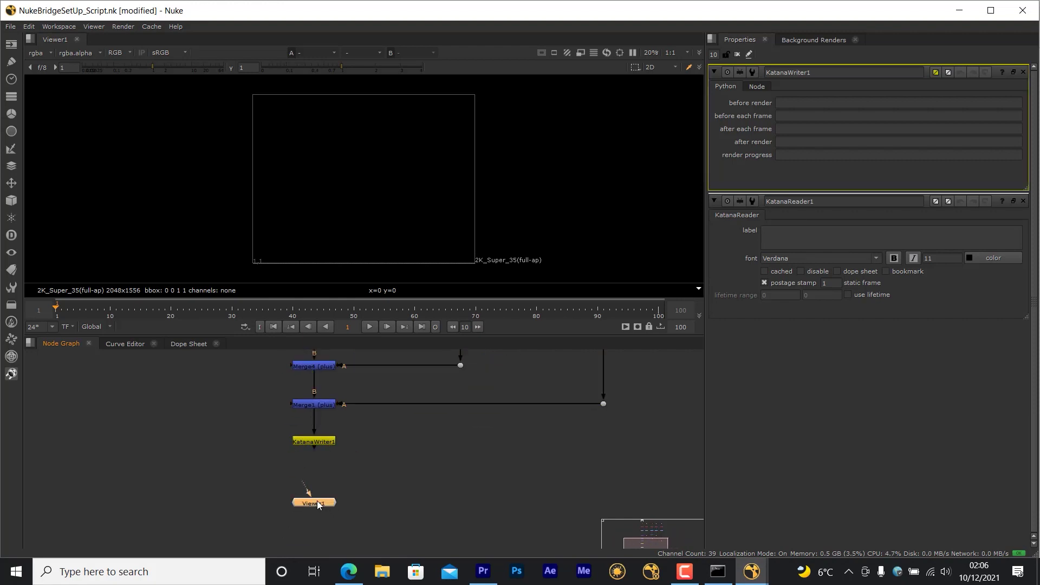
{"action": "left_click", "coordinate": [321, 441]}
{"action": "key", "text": "1"}
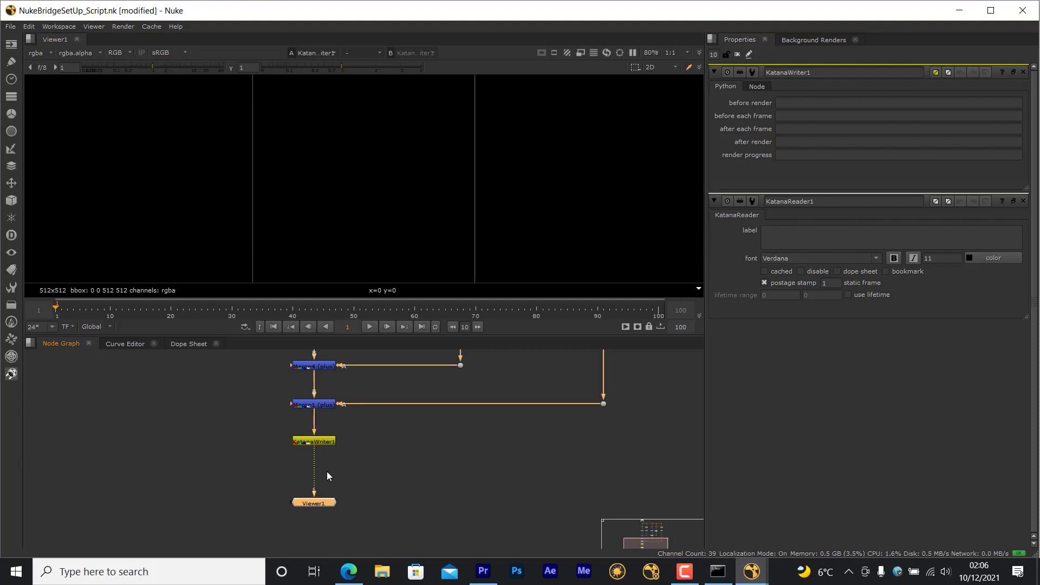
{"action": "left_click", "coordinate": [9, 27]}
- Dismiss the recent-files menu, then close Nuke and the Command Prompt console
{"action": "key", "text": "Escape"}
{"action": "left_click", "coordinate": [1029, 9]}
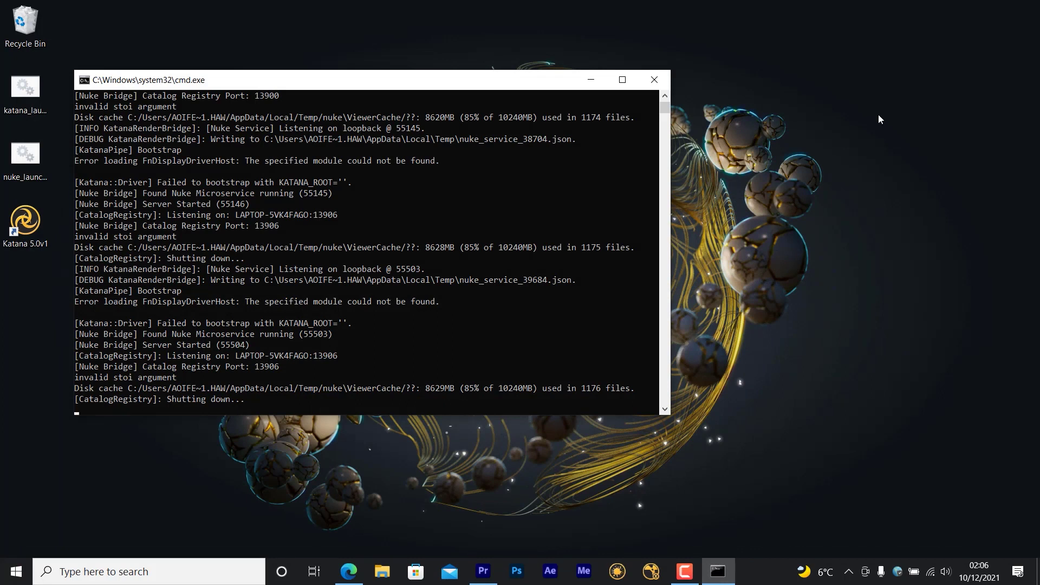
{"action": "left_click", "coordinate": [654, 80]}
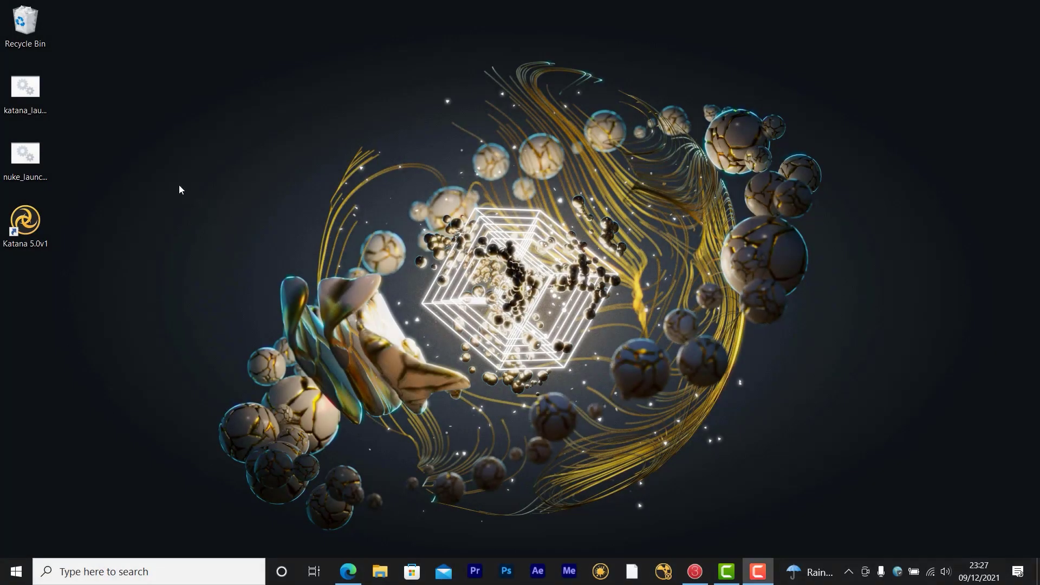
- Open katana_launcher.bat in Notepad and highlight its KATANA_ROOT line
{"action": "left_click", "coordinate": [21, 92]}
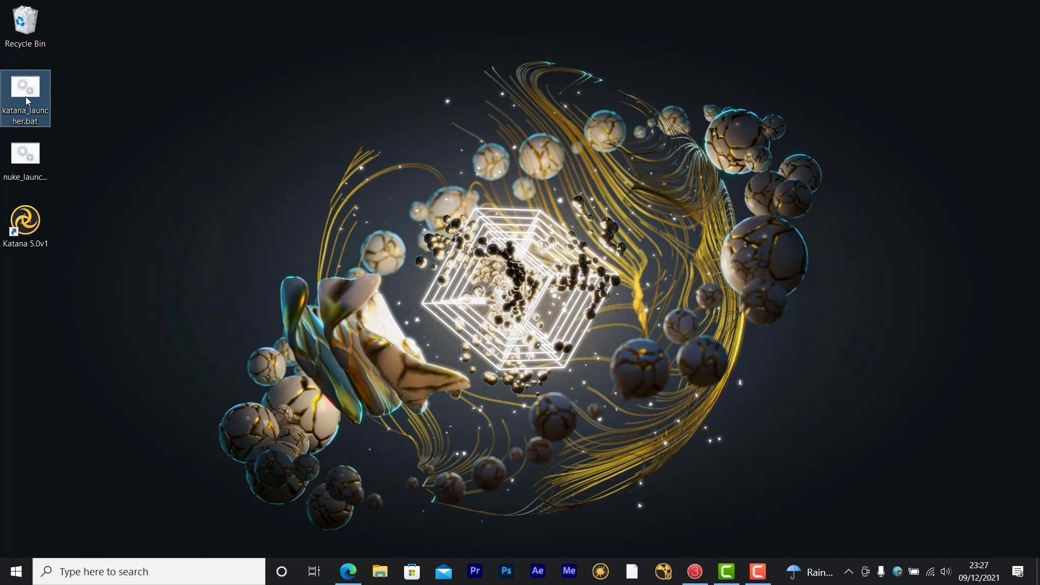
{"action": "right_click", "coordinate": [18, 95]}
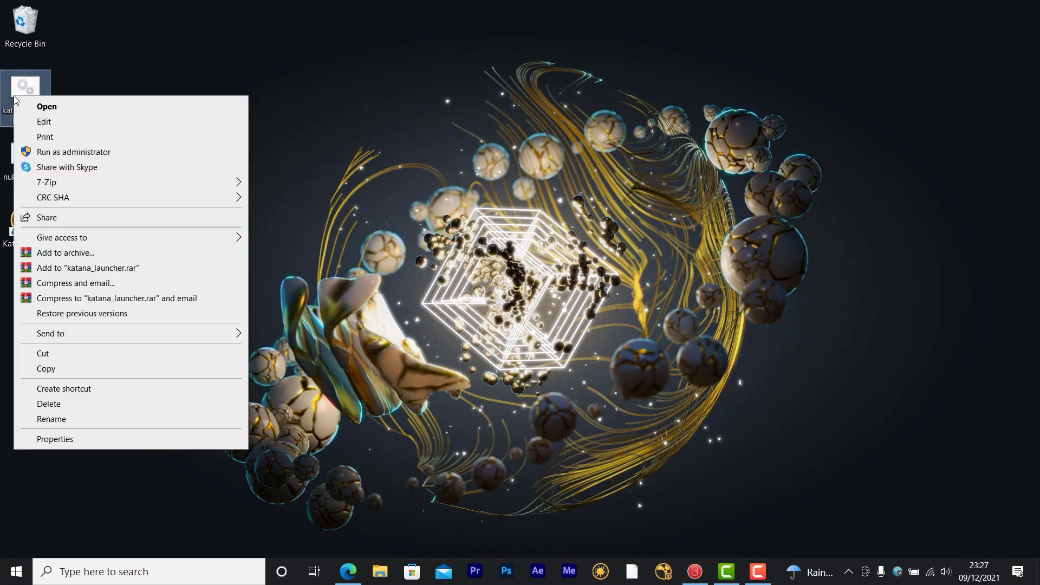
{"action": "left_click", "coordinate": [47, 122]}
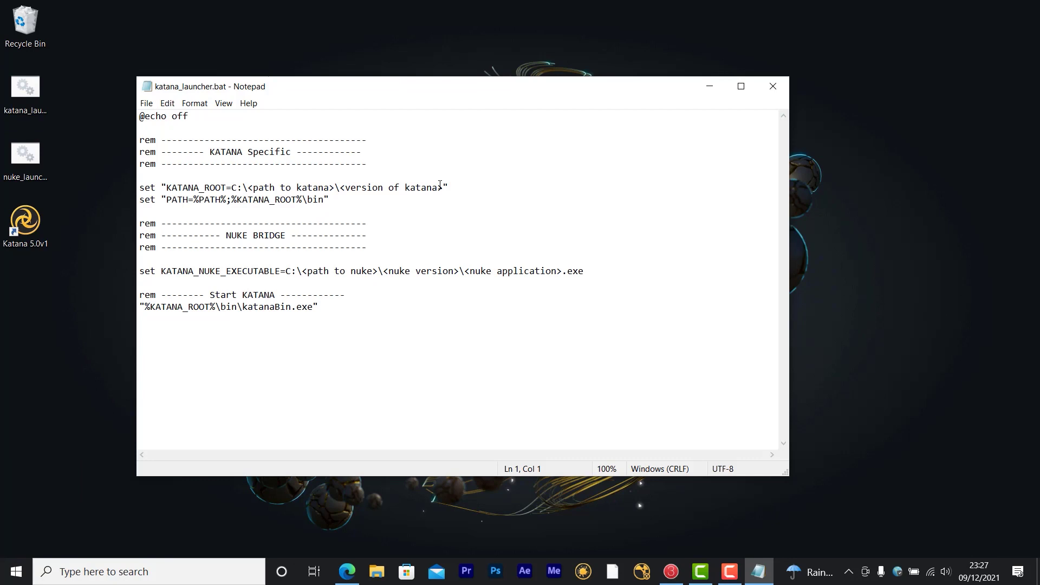
{"action": "left_click_drag", "start_coordinate": [454, 187], "coordinate": [148, 188]}
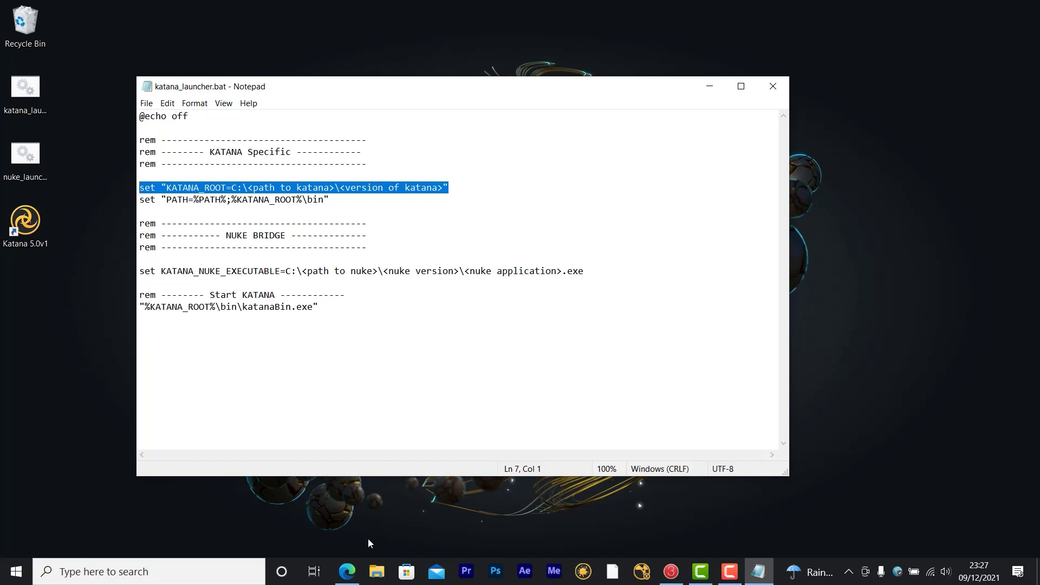
- Browse File Explorer to C:\Program Files\Katana5.0v1 and select its folder path
{"action": "left_click", "coordinate": [377, 572]}
{"action": "left_click", "coordinate": [427, 451]}
{"action": "double_click", "coordinate": [574, 424]}
{"action": "double_click", "coordinate": [542, 276]}
{"action": "scroll", "coordinate": [579, 329], "scroll_direction": "down", "scroll_amount": 2}
{"action": "double_click", "coordinate": [552, 351]}
{"action": "left_click", "coordinate": [671, 172]}
{"action": "key", "text": "ctrl+c"}
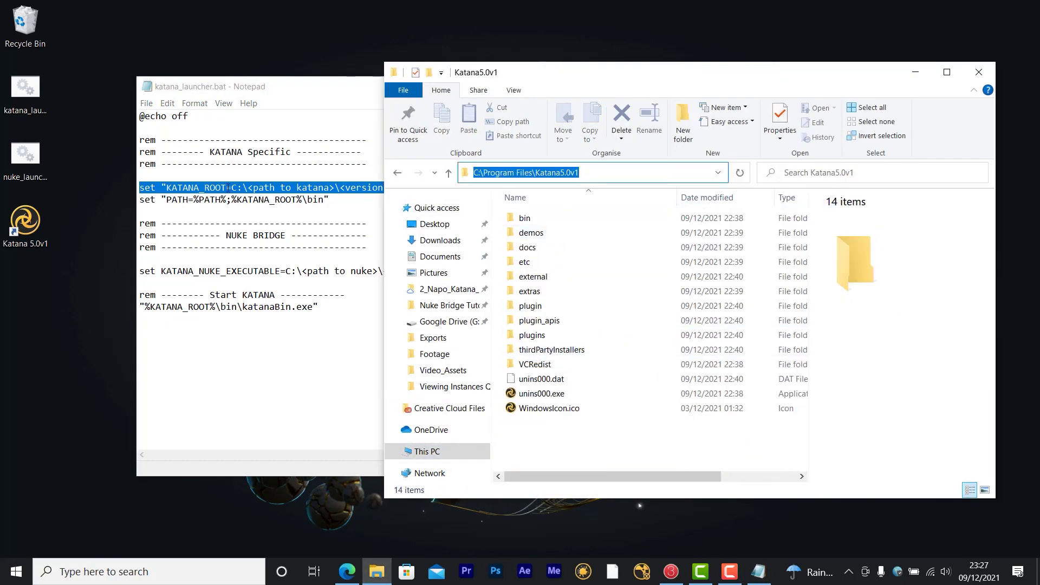
- Paste C:\Program Files\Katana5.0v1 over the KATANA_ROOT placeholder and check the KATANA_NUKE_EXECUTABLE line
{"action": "left_click", "coordinate": [229, 188]}
{"action": "left_click_drag", "start_coordinate": [248, 187], "coordinate": [443, 188]}
{"action": "key", "text": "ctrl+v"}
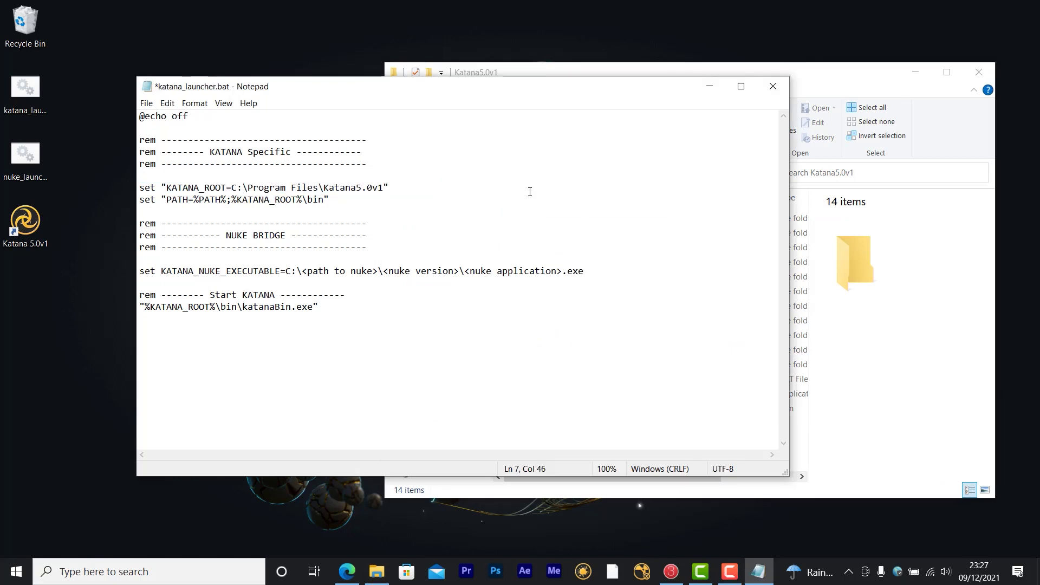
{"action": "left_click_drag", "start_coordinate": [618, 276], "coordinate": [225, 265]}
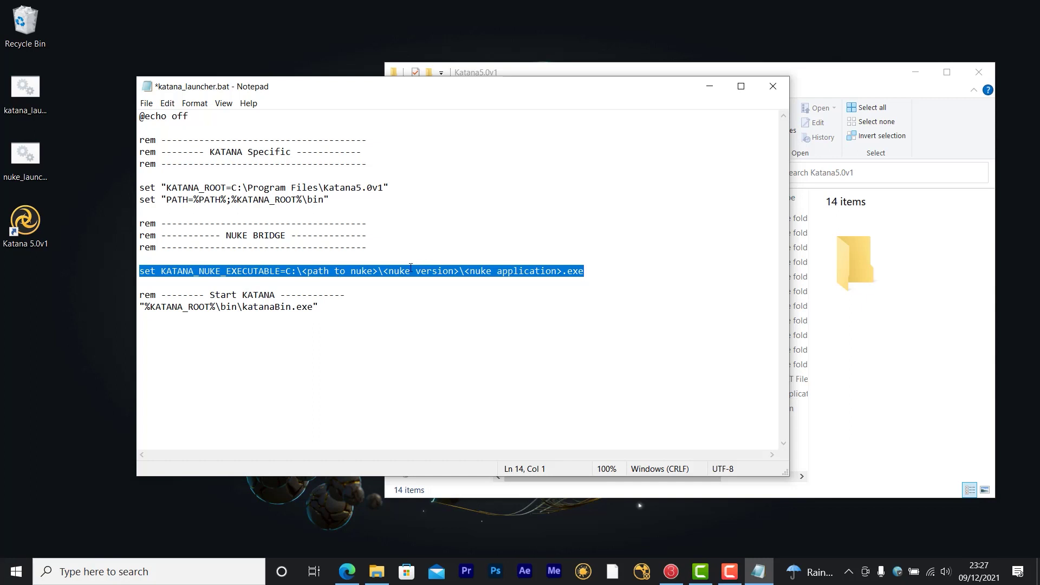
{"action": "left_click", "coordinate": [593, 299]}
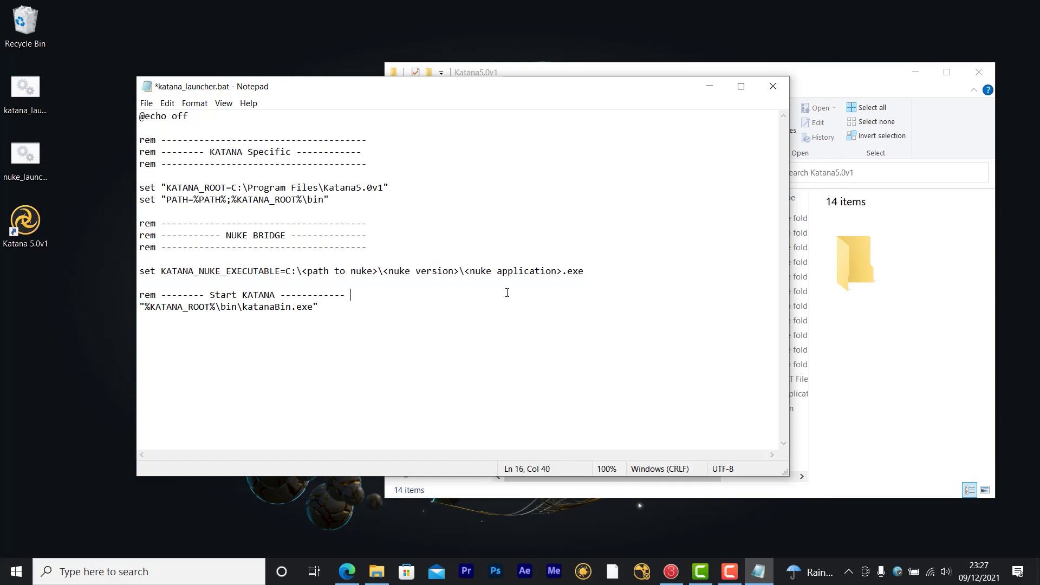
- Copy the C:\Program Files\Nuke13.0v5 folder path from File Explorer
{"action": "left_click", "coordinate": [894, 309]}
{"action": "left_click", "coordinate": [552, 172]}
{"action": "scroll", "coordinate": [546, 350], "scroll_direction": "down", "scroll_amount": 5}
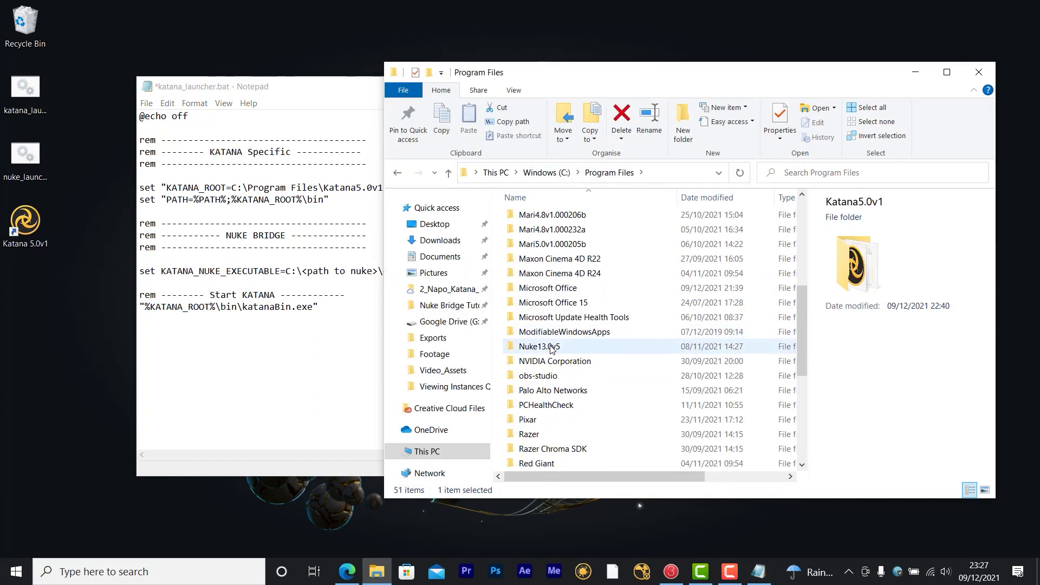
{"action": "double_click", "coordinate": [545, 351]}
{"action": "left_click", "coordinate": [677, 172]}
{"action": "right_click", "coordinate": [678, 172]}
{"action": "key", "text": "ctrl+c"}
- Point KATANA_NUKE_EXECUTABLE in the launcher to C:\Program Files\Nuke13.0v5\Nuke13.0.exe
{"action": "left_click", "coordinate": [696, 204]}
{"action": "left_click_drag", "start_coordinate": [297, 270], "coordinate": [462, 272]}
{"action": "key", "text": "ctrl+v"}
{"action": "left_click", "coordinate": [307, 271]}
{"action": "key", "text": "BackSpace"}
{"action": "key", "text": "BackSpace"}
{"action": "left_click_drag", "start_coordinate": [536, 271], "coordinate": [437, 270]}
{"action": "type", "text": "Nuke1"}
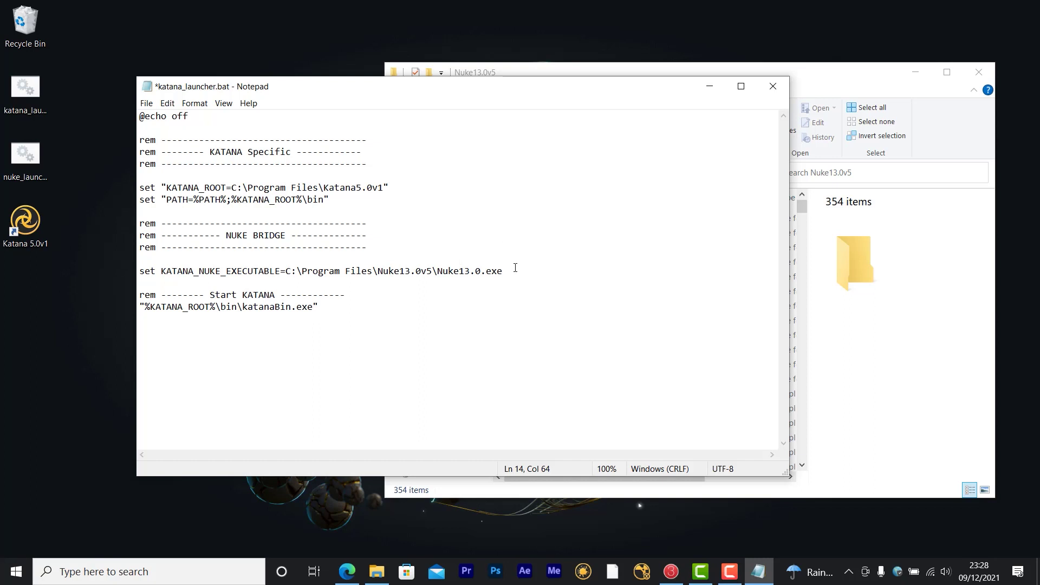
{"action": "left_click_drag", "start_coordinate": [525, 270], "coordinate": [140, 269]}
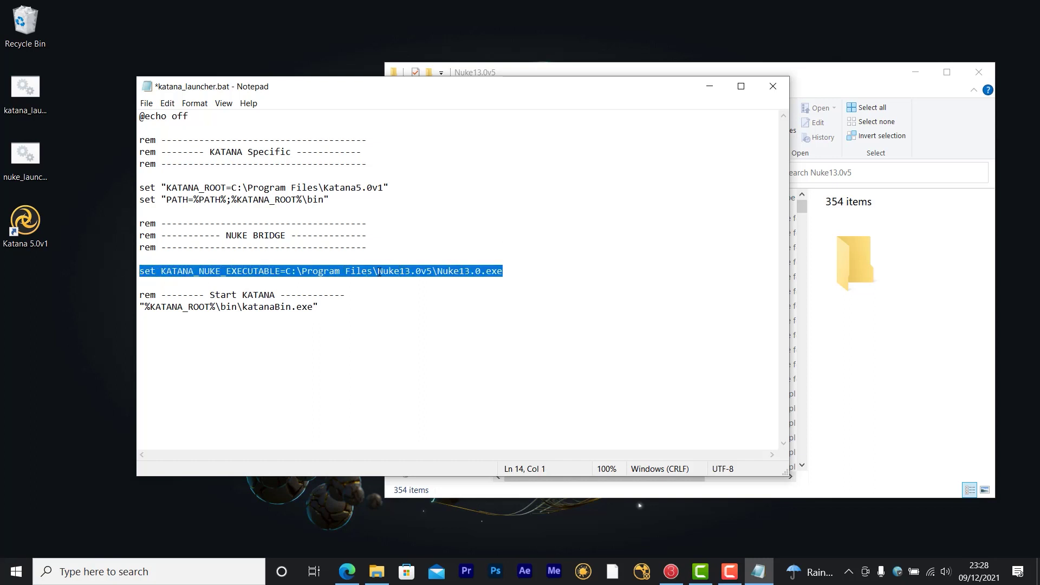
{"action": "left_click", "coordinate": [438, 328]}
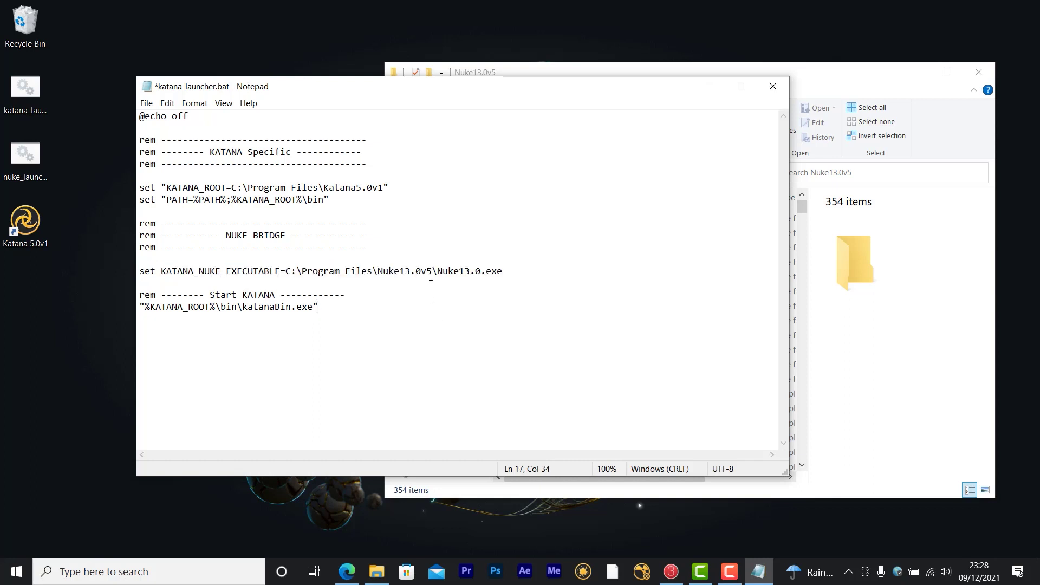
- Save the launcher script, then close Notepad and File Explorer
{"action": "left_click", "coordinate": [147, 103]}
{"action": "left_click", "coordinate": [157, 151]}
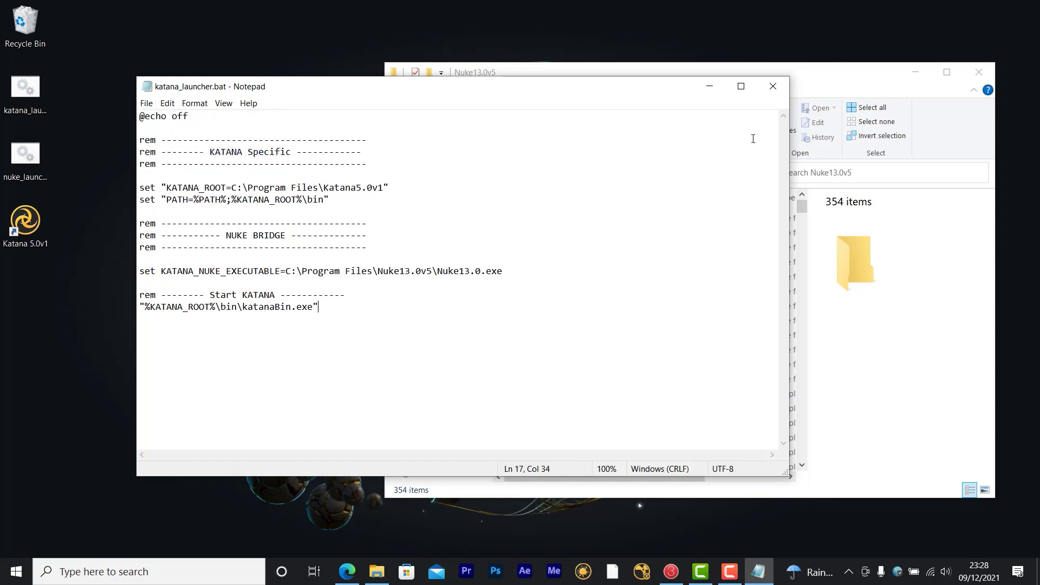
{"action": "left_click", "coordinate": [773, 86]}
{"action": "left_click", "coordinate": [979, 72]}
- Launch Katana from katana_launcher.bat, open recent NAPO_C008_latest2.katana, and add a Nuke Bridge panel
{"action": "double_click", "coordinate": [27, 89]}
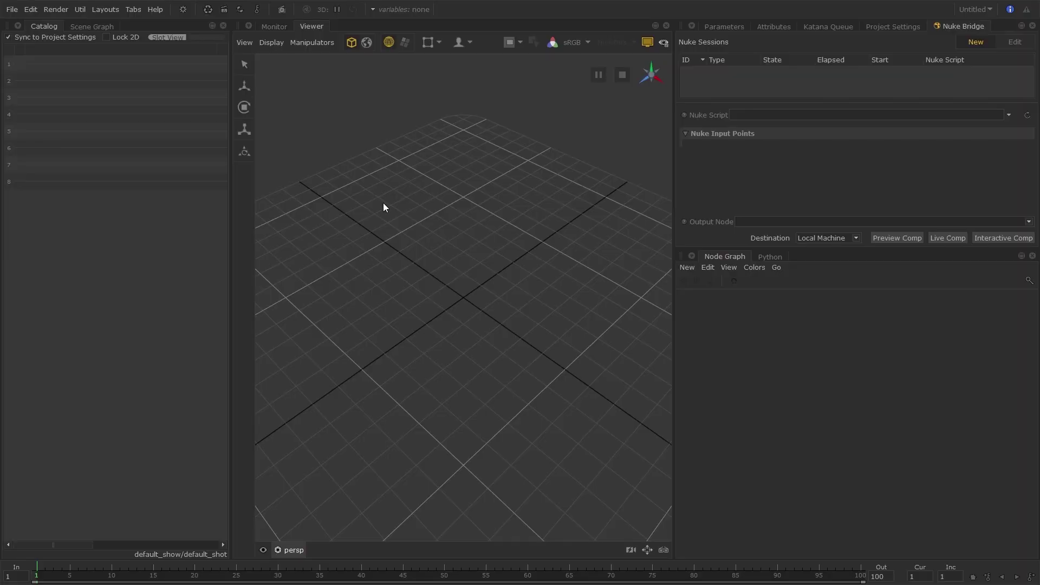
{"action": "left_click", "coordinate": [17, 10]}
{"action": "mouse_move", "coordinate": [115, 48]}
{"action": "left_click", "coordinate": [499, 50]}
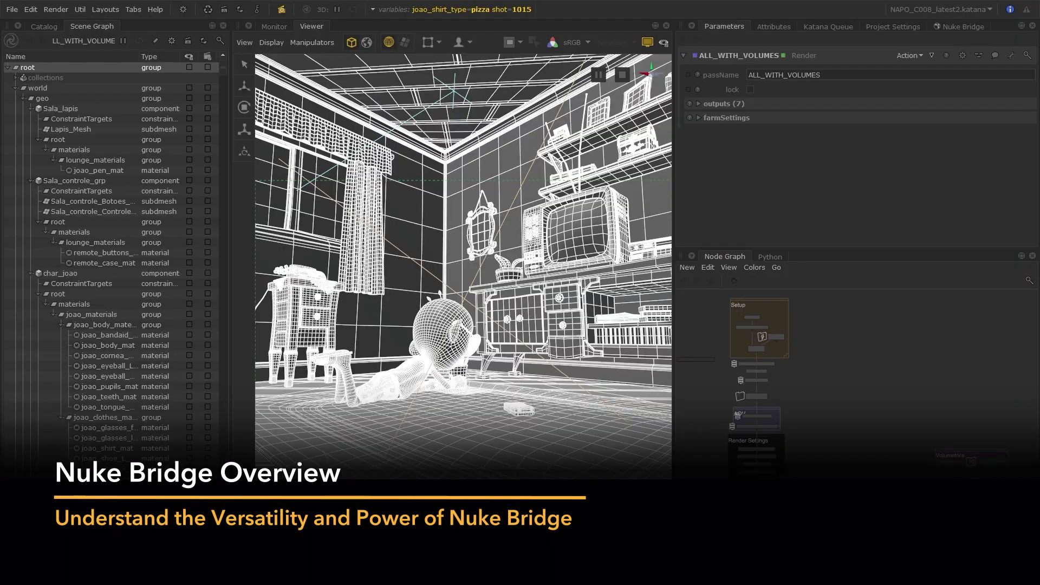
{"action": "left_click", "coordinate": [692, 26]}
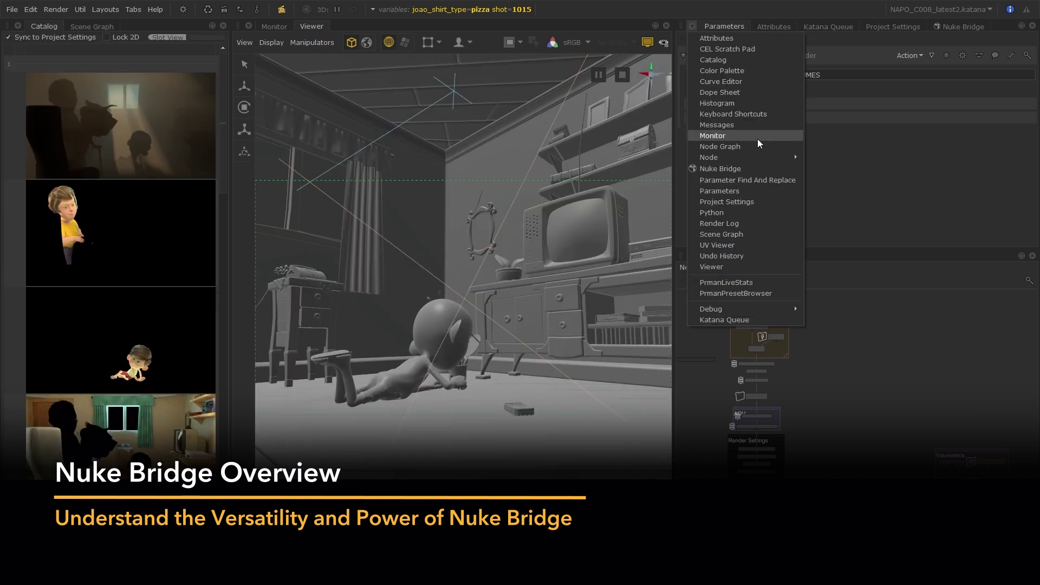
{"action": "left_click", "coordinate": [764, 169]}
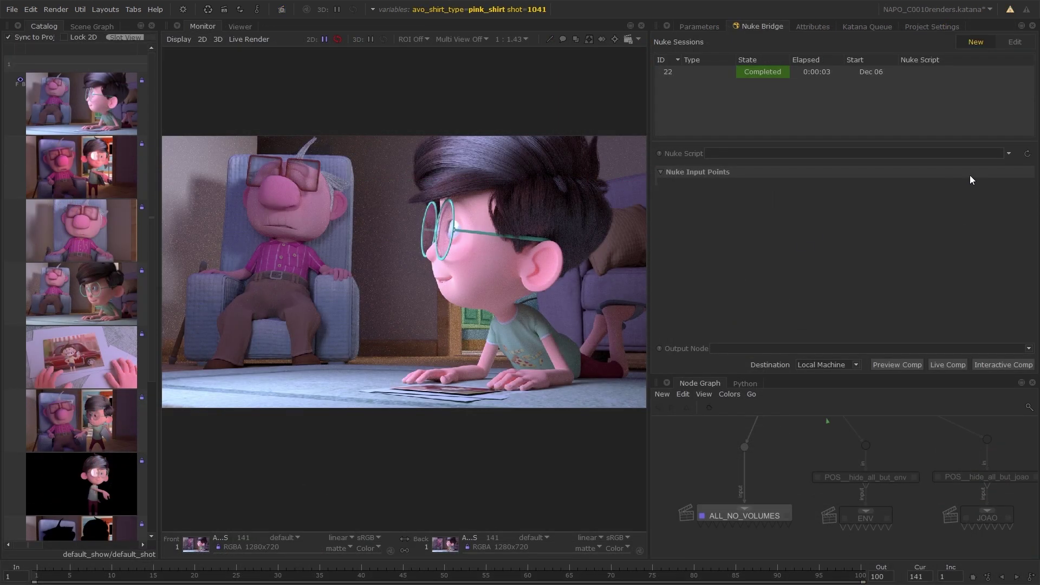
- Load the napo_c0010_beauty.nk script into the Nuke Bridge
{"action": "left_click", "coordinate": [1009, 154]}
{"action": "left_click", "coordinate": [998, 168]}
{"action": "left_click", "coordinate": [463, 219]}
{"action": "left_click", "coordinate": [716, 385]}
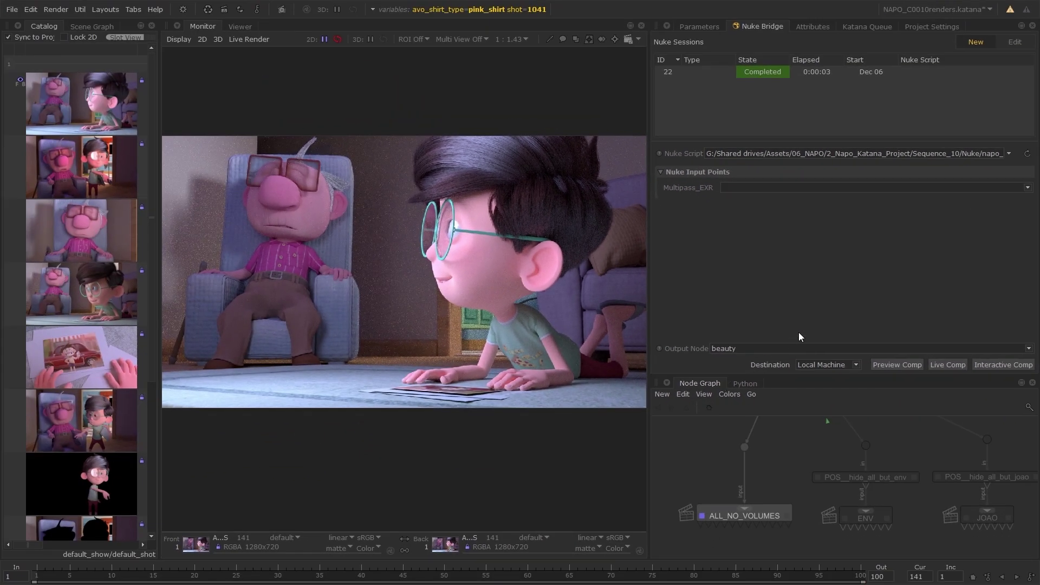
- Feed render 3 to Multipass_EXR, output from contact_sheet, and send comps to Katana Queue
{"action": "left_click", "coordinate": [993, 190]}
{"action": "left_click", "coordinate": [809, 232]}
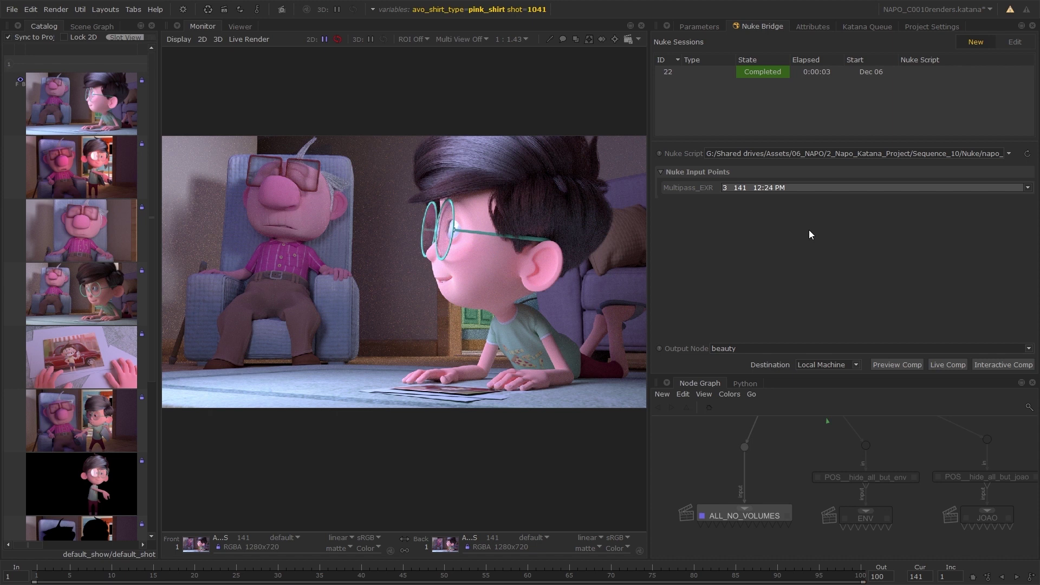
{"action": "left_click", "coordinate": [738, 348]}
{"action": "left_click", "coordinate": [741, 366]}
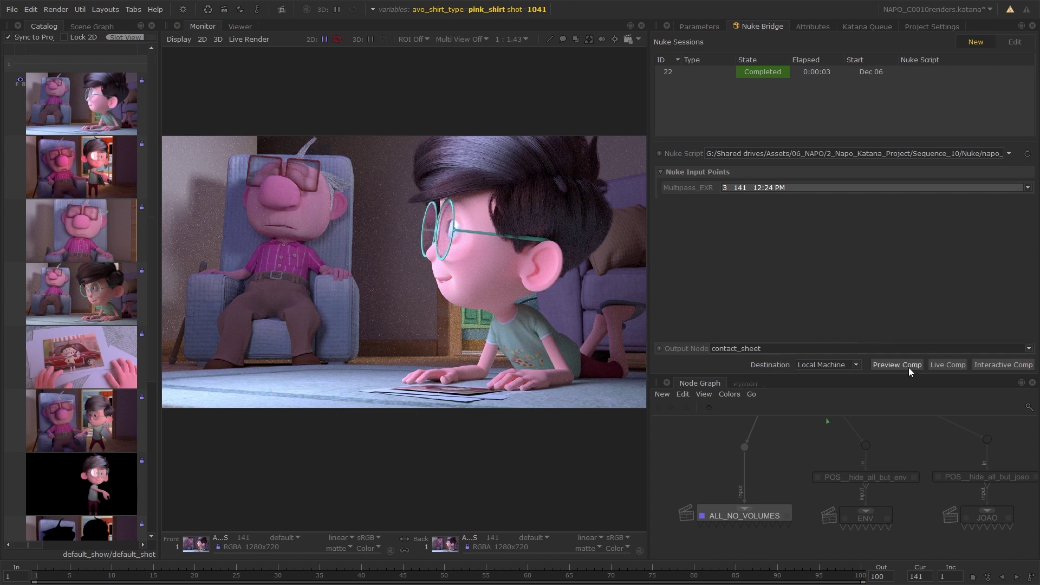
{"action": "left_click", "coordinate": [852, 362]}
{"action": "left_click", "coordinate": [854, 383]}
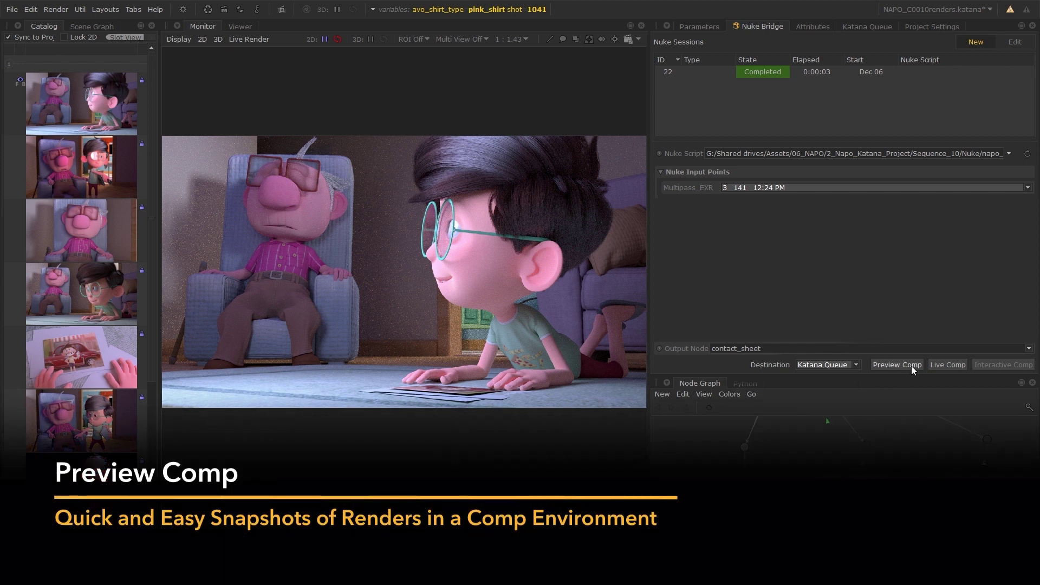
- Run a preview comp and compare it with the original using a Swipe Line
{"action": "left_click", "coordinate": [911, 365]}
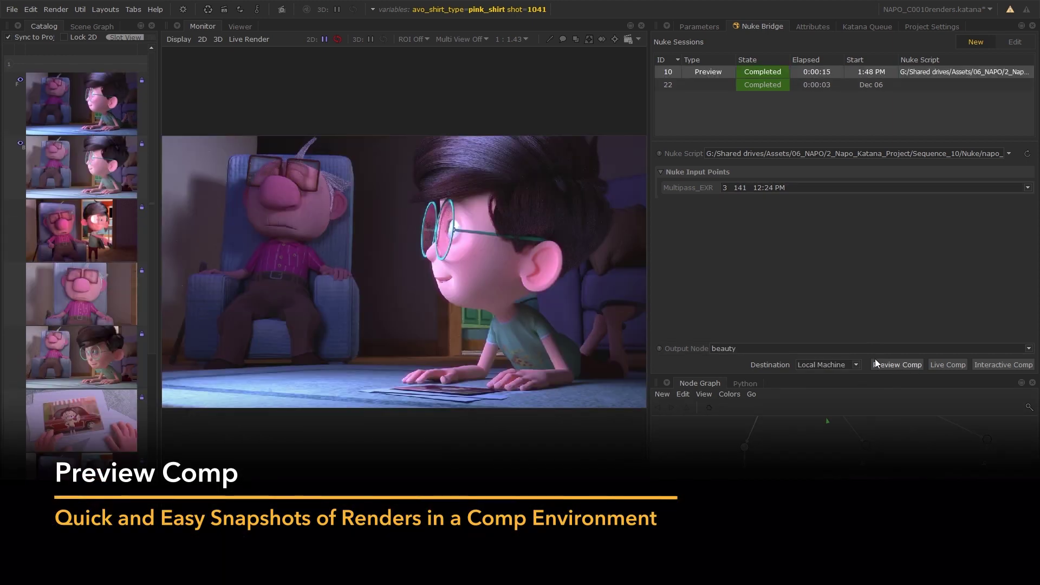
{"action": "left_click", "coordinate": [463, 39]}
{"action": "left_click", "coordinate": [466, 107]}
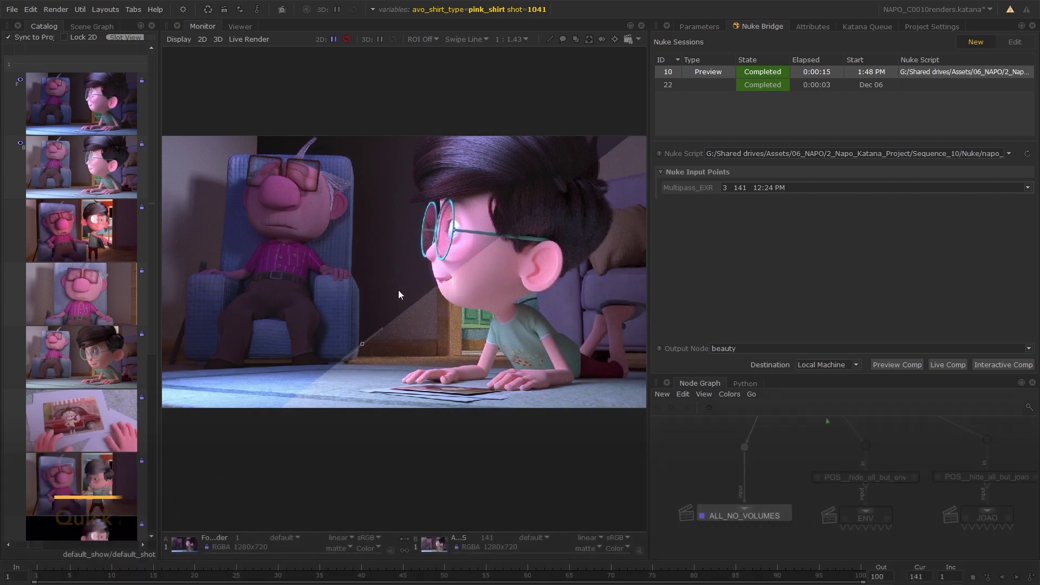
{"action": "left_click_drag", "start_coordinate": [387, 310], "coordinate": [529, 330]}
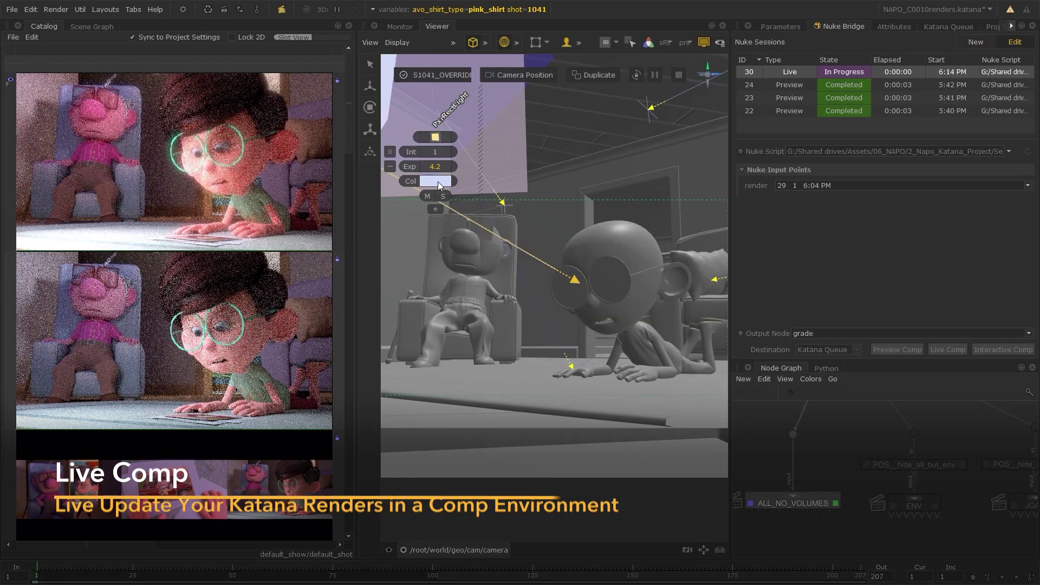
- Change the light's colour to a pale blue, then start a live comp
{"action": "left_click", "coordinate": [438, 181]}
{"action": "left_click_drag", "start_coordinate": [384, 165], "coordinate": [608, 27]}
{"action": "left_click", "coordinate": [653, 78]}
{"action": "left_click", "coordinate": [613, 57]}
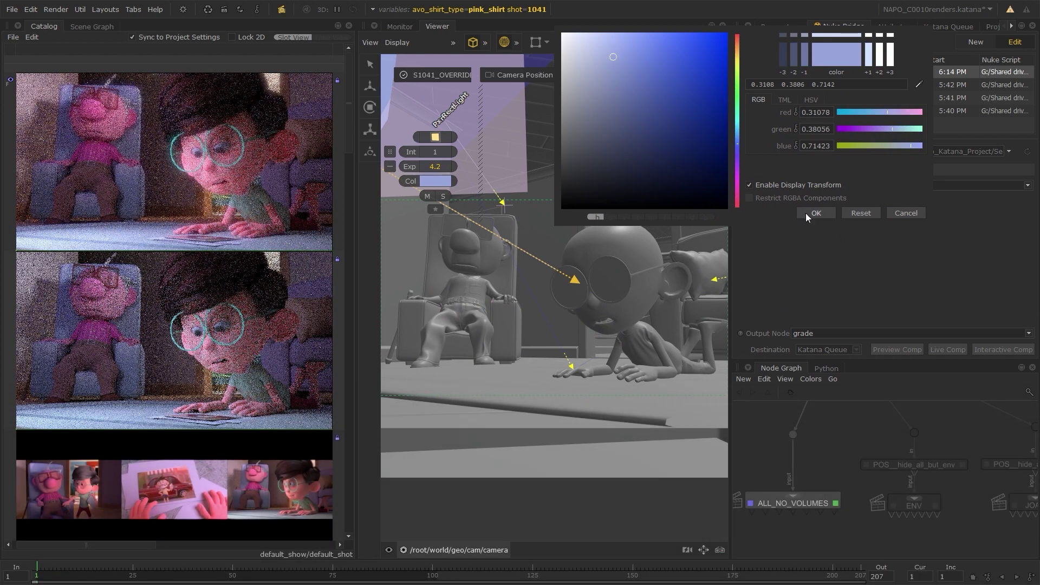
{"action": "left_click", "coordinate": [807, 214]}
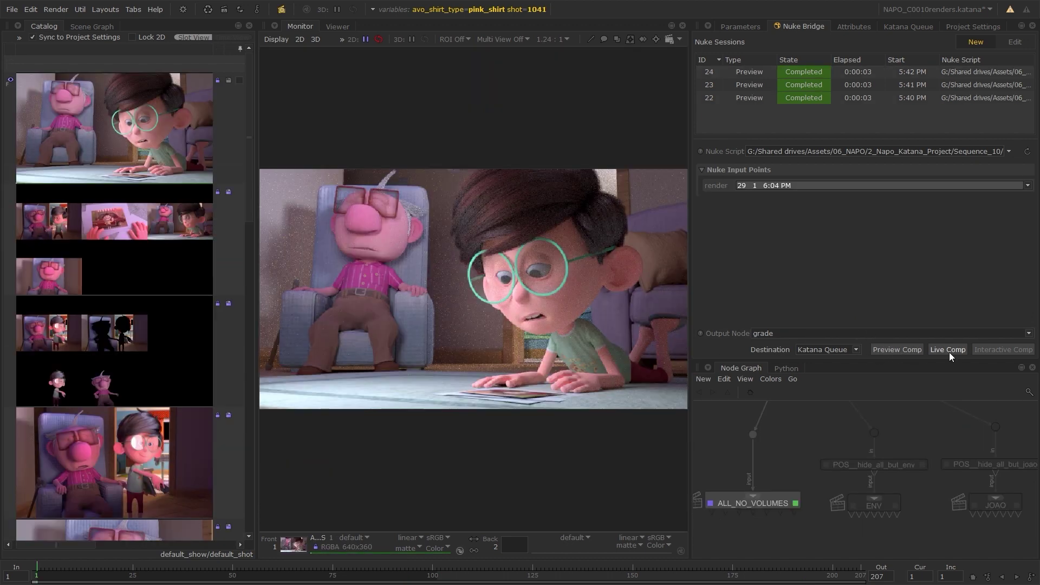
{"action": "left_click", "coordinate": [948, 350]}
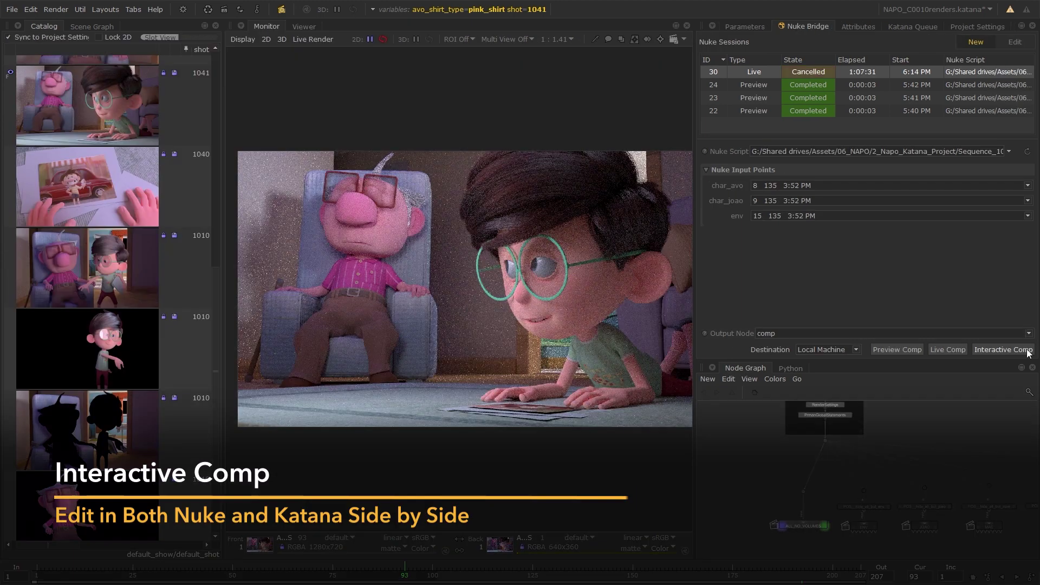
- Start an interactive comp, raise Nuke's green gamma, rerun the preview comp and maximize the Monitor
{"action": "left_click", "coordinate": [1013, 352]}
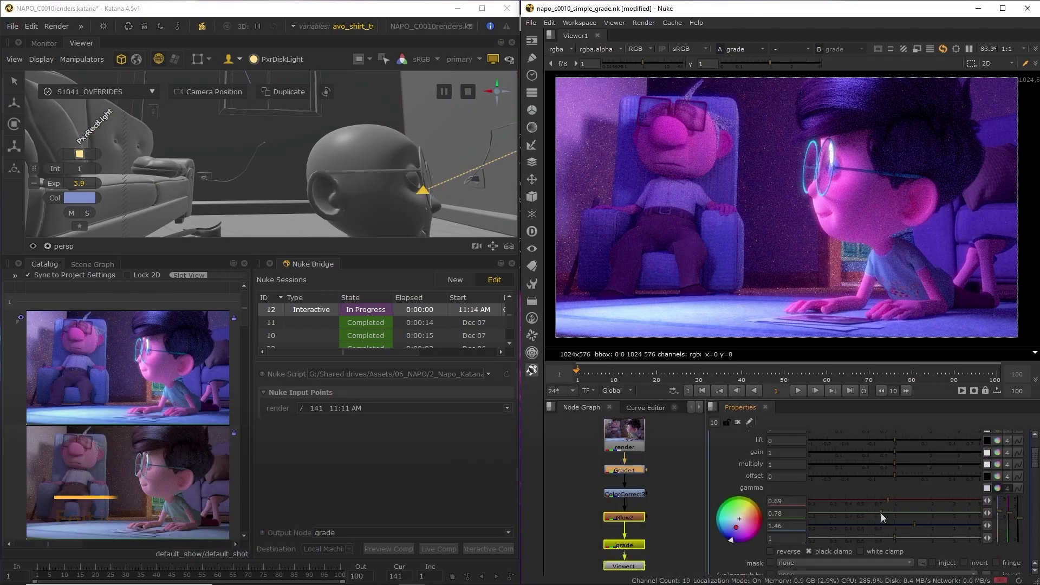
{"action": "left_click_drag", "start_coordinate": [880, 512], "coordinate": [903, 512]}
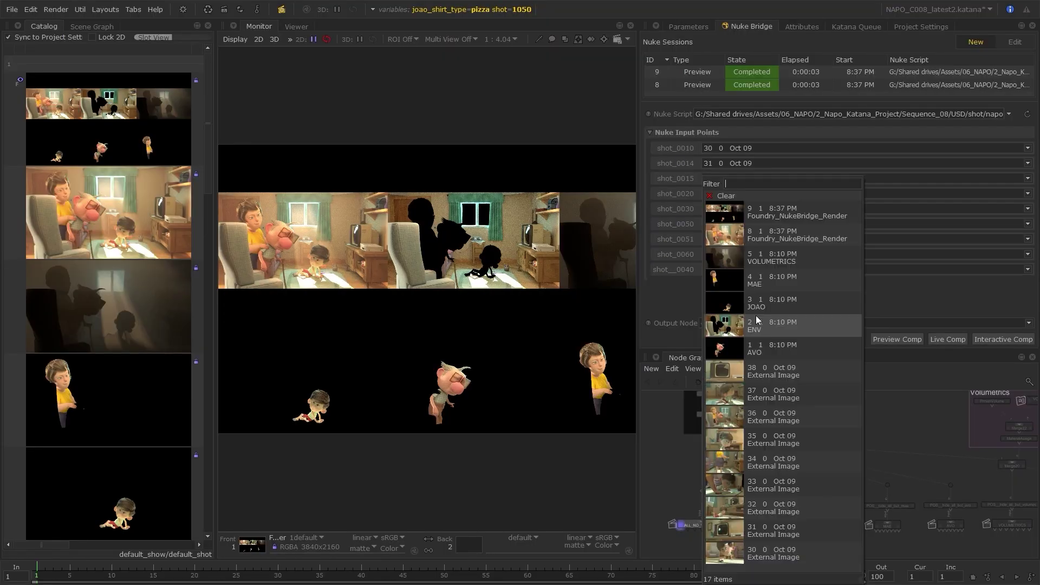
{"action": "left_click", "coordinate": [756, 315]}
{"action": "left_click", "coordinate": [873, 340]}
{"action": "key", "text": "space"}
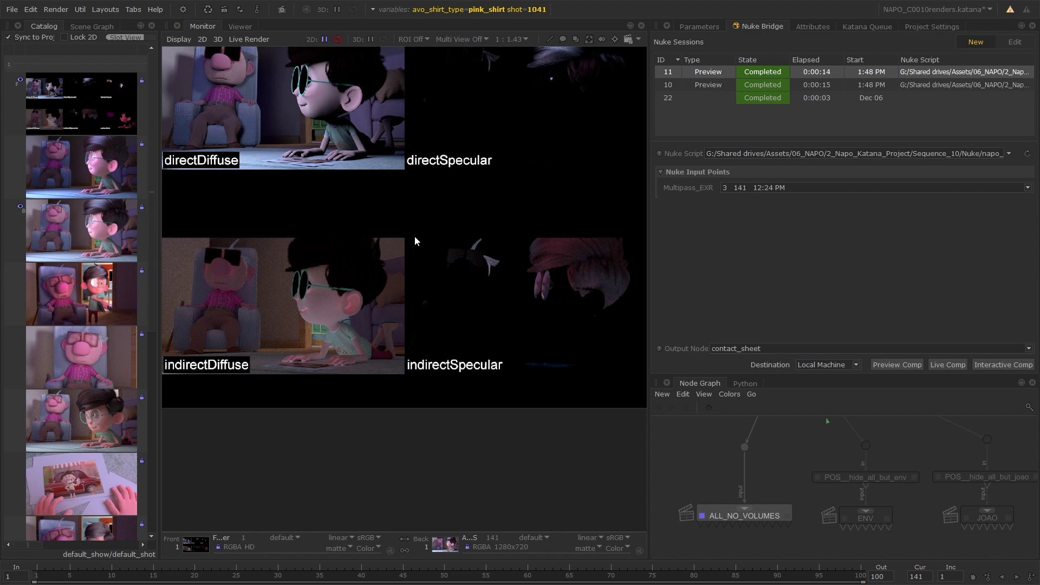
- Maximize the AOV pass view, adjust Nuke's ColorCorrect blackpoint, then maximize the contact sheet
{"action": "key", "text": "space"}
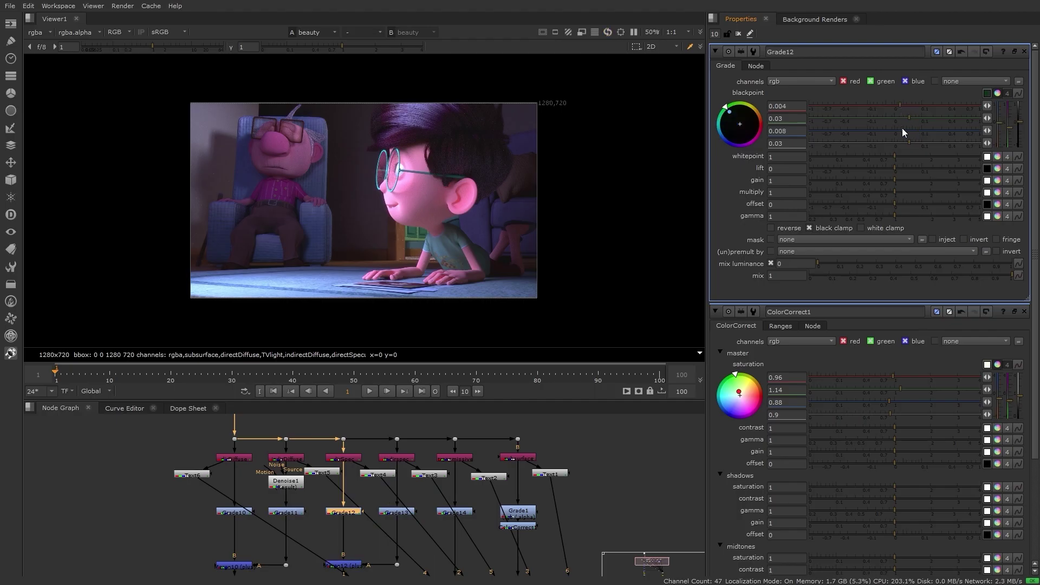
{"action": "left_click_drag", "start_coordinate": [902, 128], "coordinate": [909, 118]}
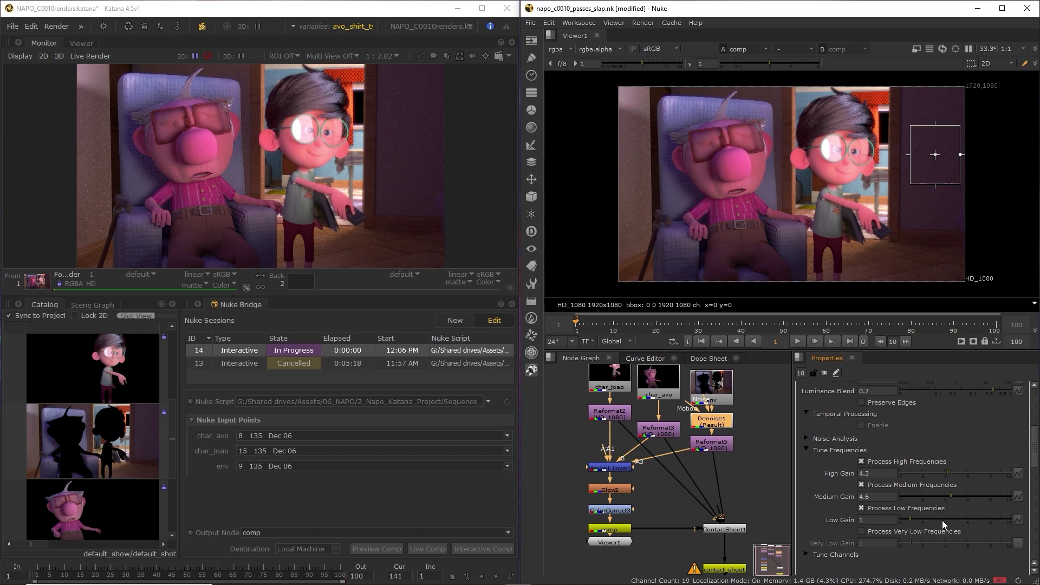
{"action": "scroll", "coordinate": [943, 477], "scroll_direction": "up", "scroll_amount": 3}
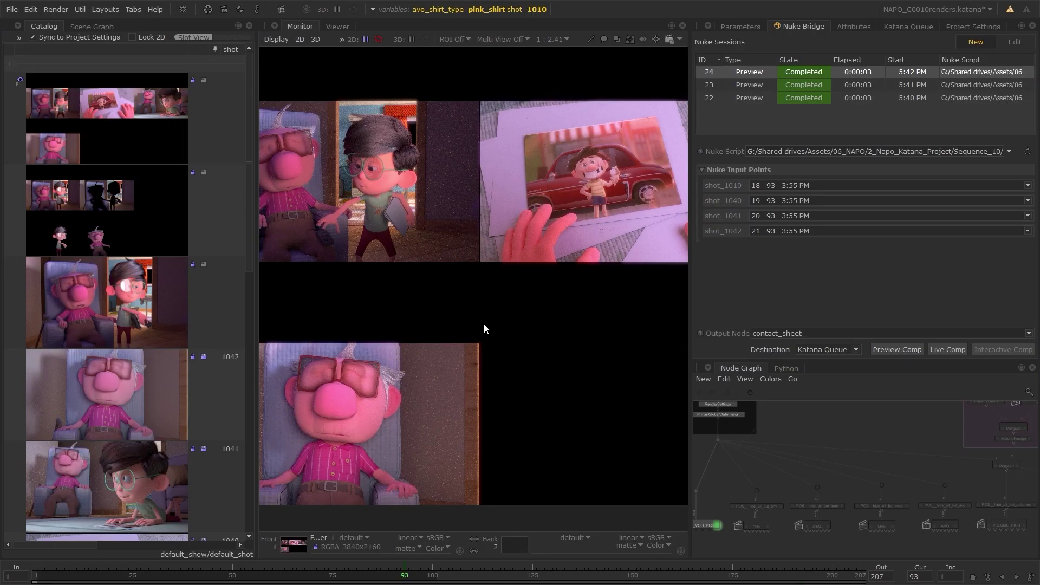
{"action": "key", "text": "space"}
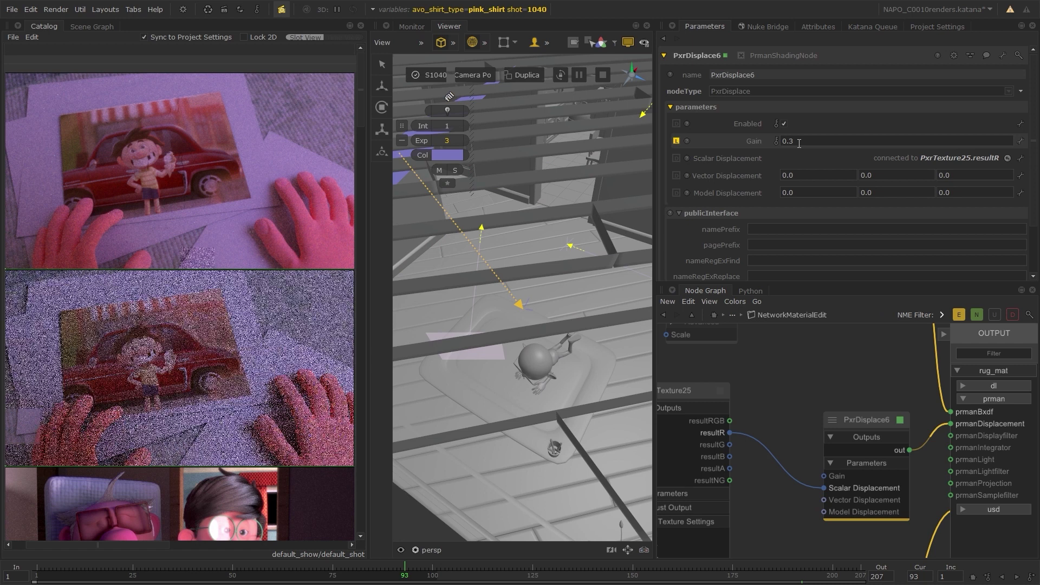
- Set the PxrTileManifold node's Global Scale to 2
{"action": "middle_click_drag", "start_coordinate": [666, 376], "coordinate": [761, 371]}
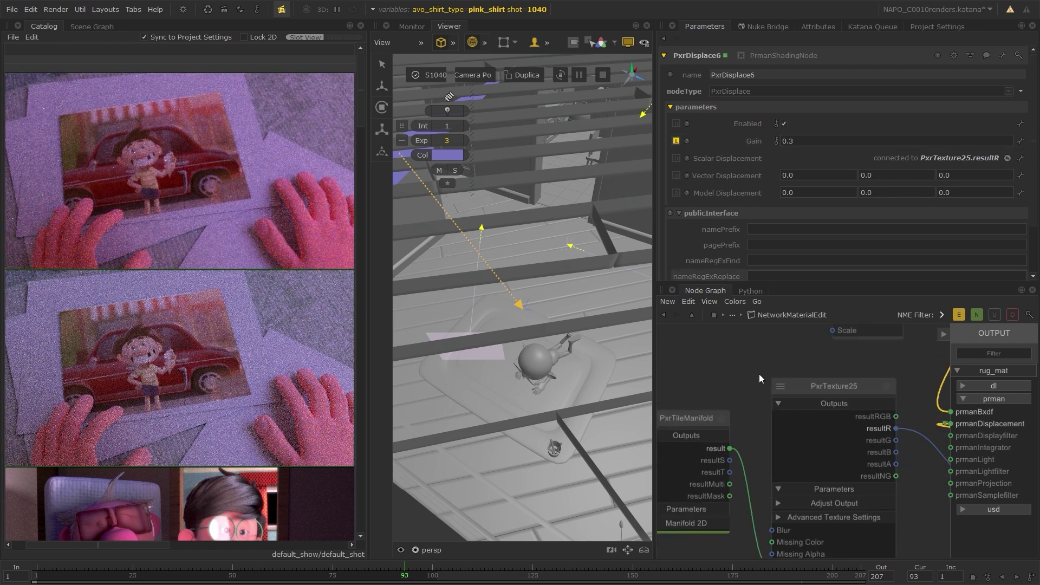
{"action": "left_click", "coordinate": [721, 418]}
{"action": "double_click", "coordinate": [780, 200]}
{"action": "type", "text": "2"}
{"action": "key", "text": "Return"}
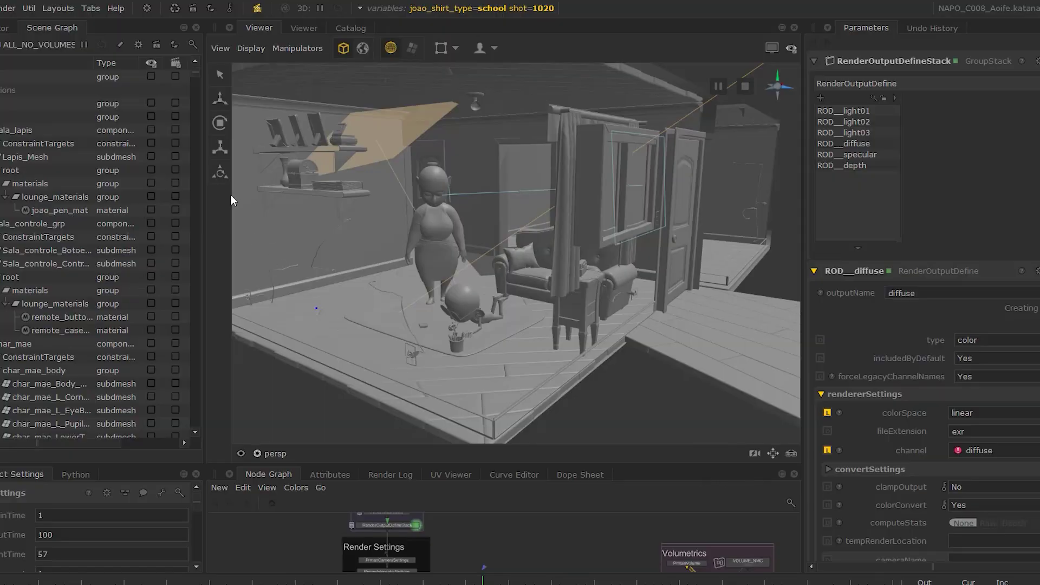
- Open Help > Example Projects and browse the LookFileManager and Exporting USD assets examples
{"action": "left_click", "coordinate": [116, 8]}
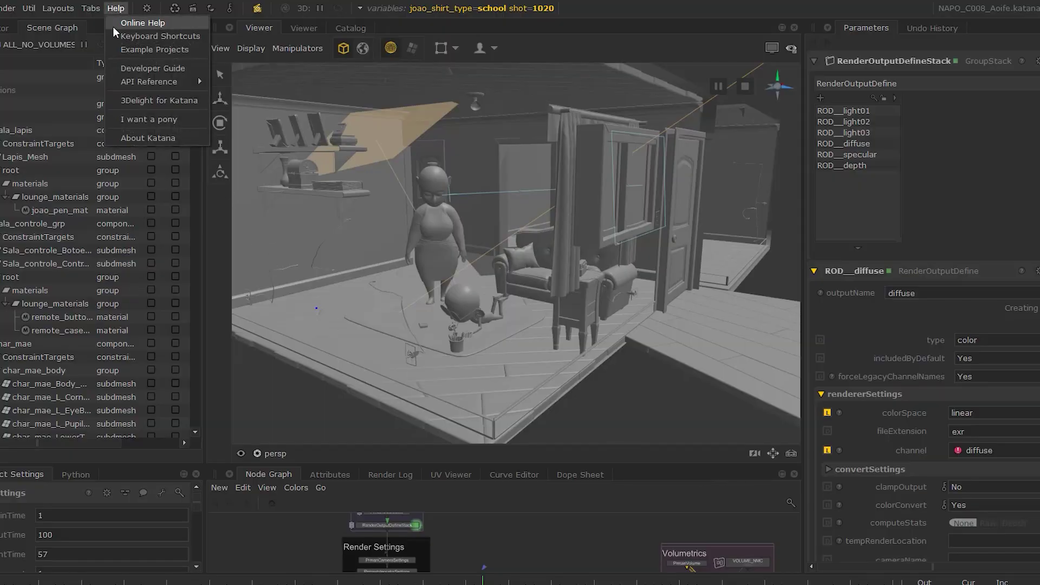
{"action": "left_click", "coordinate": [125, 47]}
{"action": "scroll", "coordinate": [436, 193], "scroll_direction": "down", "scroll_amount": 5}
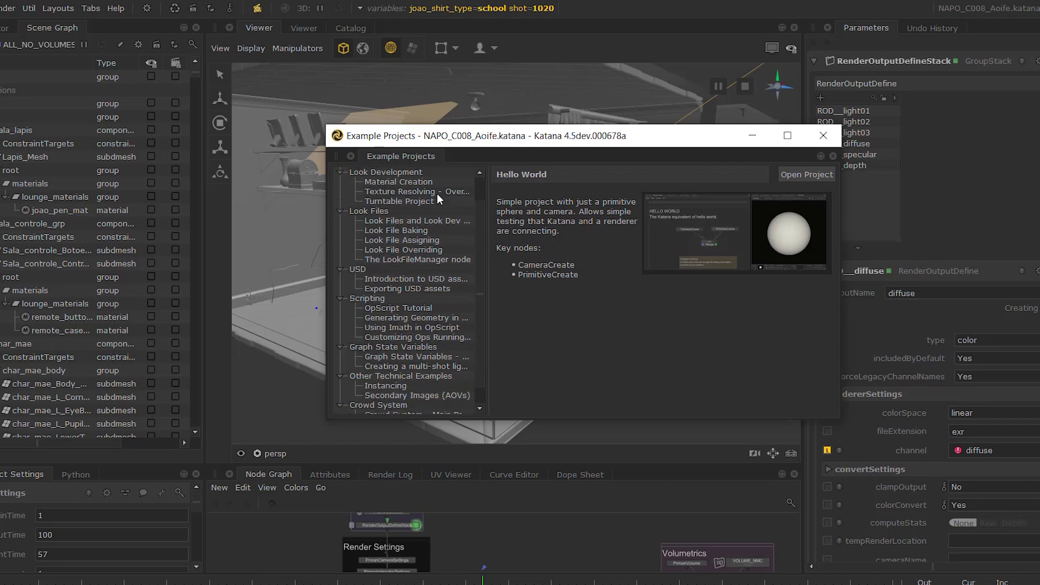
{"action": "left_click", "coordinate": [437, 243]}
{"action": "left_click", "coordinate": [433, 269]}
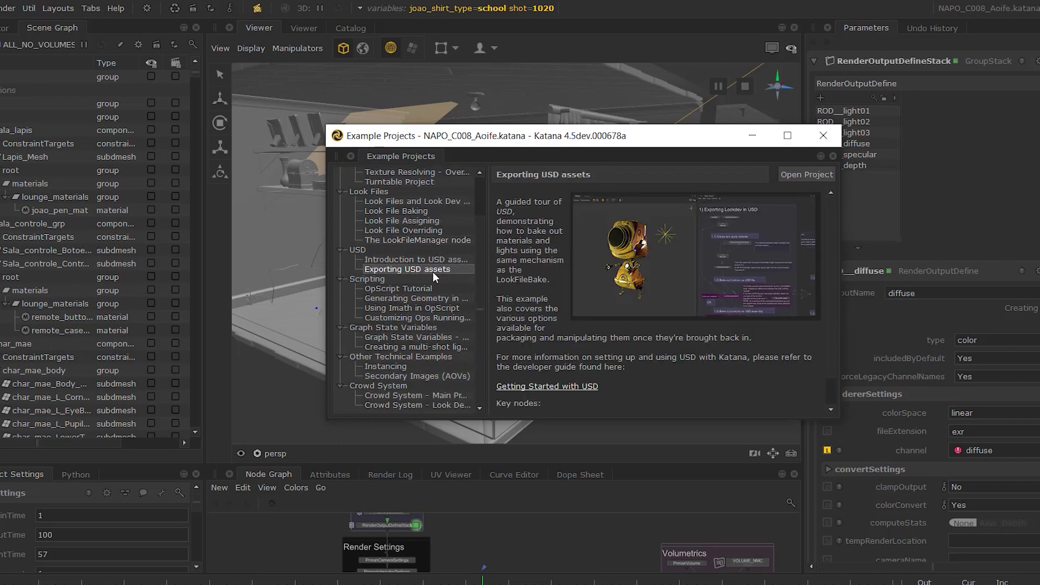
- Open the Secondary Images (AOVs) example and scroll to the Getting Started Using Katana tutorials
{"action": "left_click", "coordinate": [421, 374]}
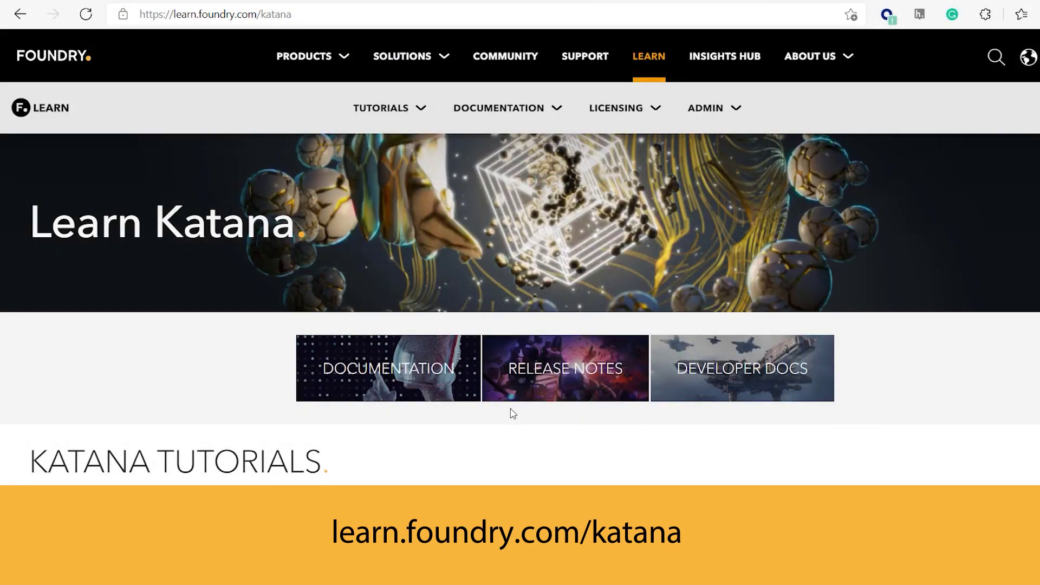
{"action": "scroll", "coordinate": [513, 414], "scroll_direction": "down", "scroll_amount": 15}
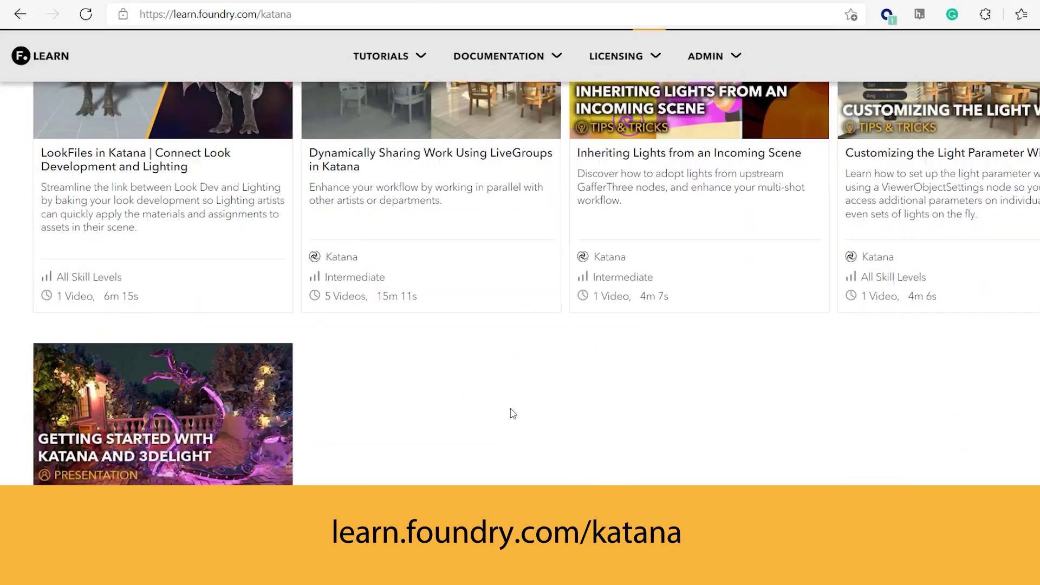
{"action": "scroll", "coordinate": [513, 414], "scroll_direction": "down", "scroll_amount": 12}
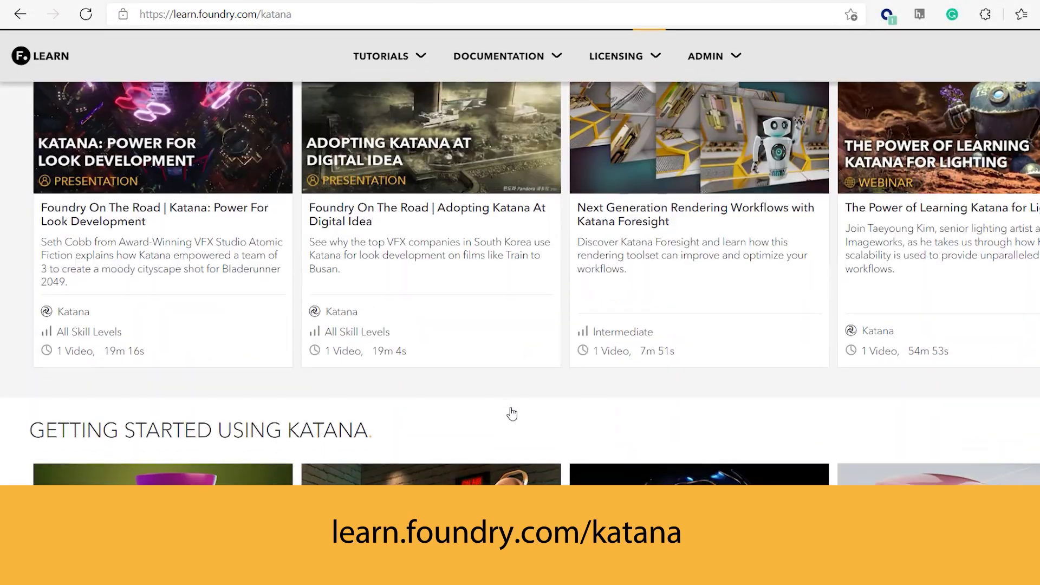